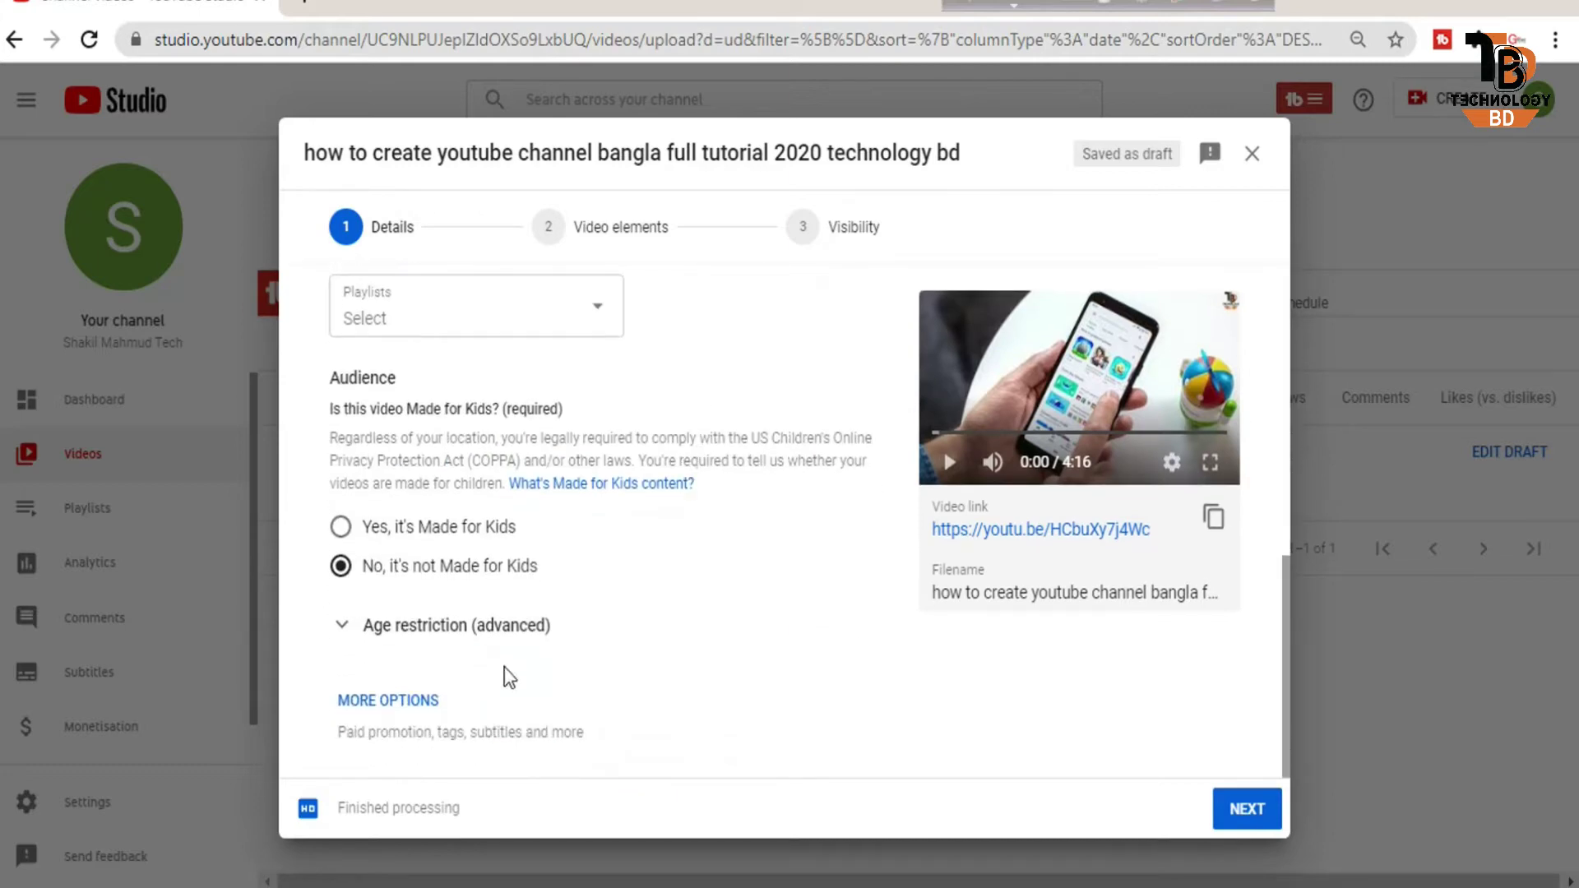
Expand the additional video details and review the full form, including the tags and language settings.
{"action": "double_click", "coordinate": [423, 701]}
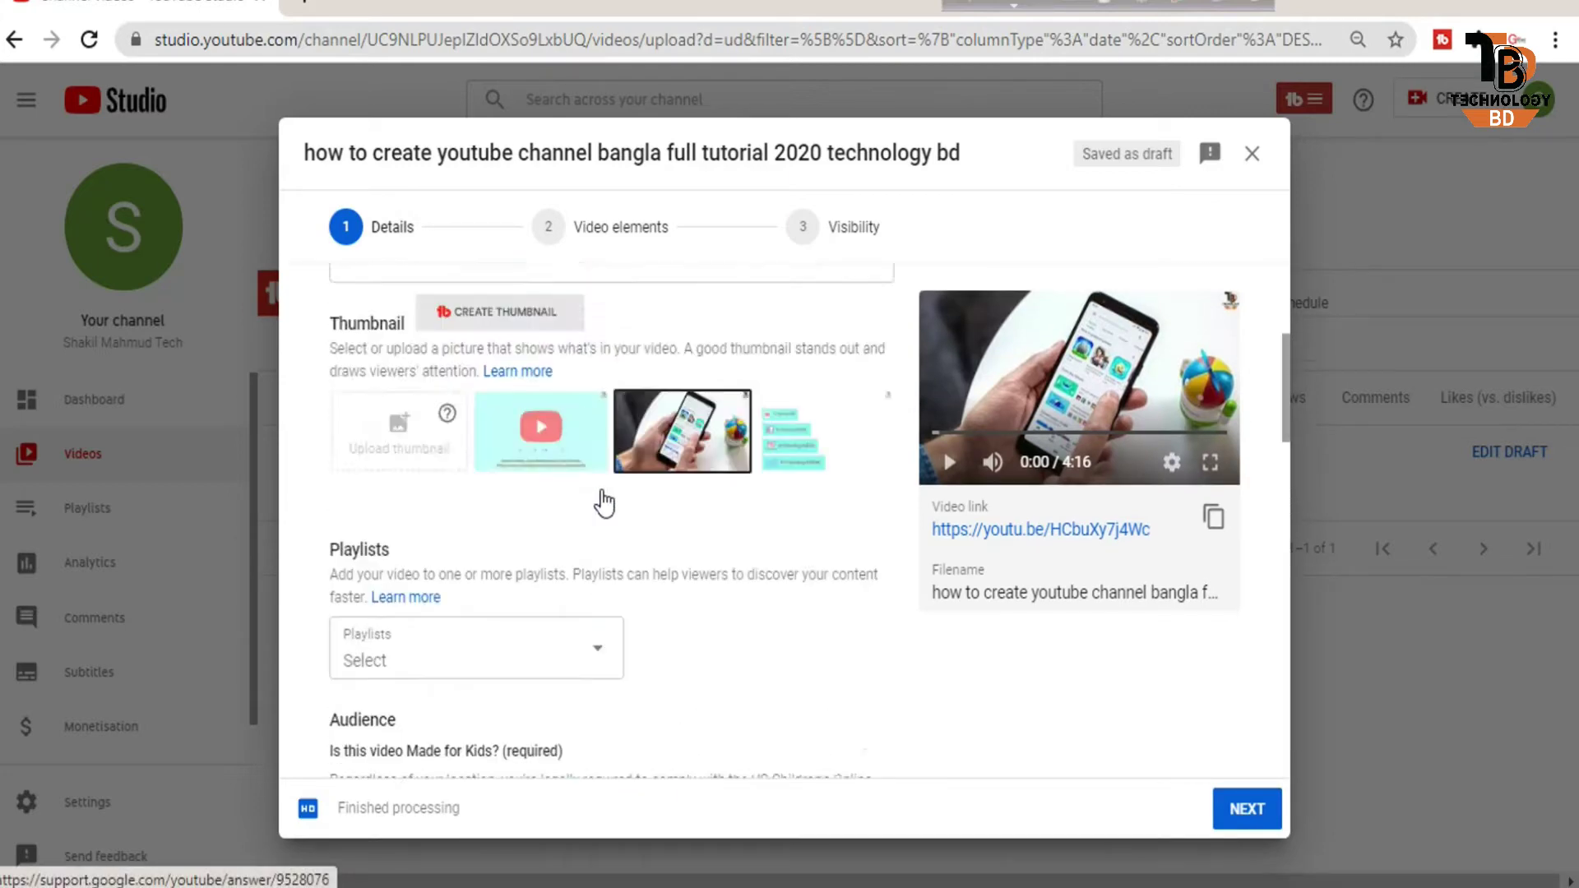
{"action": "scroll", "coordinate": [603, 489], "scroll_direction": "down", "scroll_amount": 10}
{"action": "scroll", "coordinate": [607, 487], "scroll_direction": "up", "scroll_amount": 10}
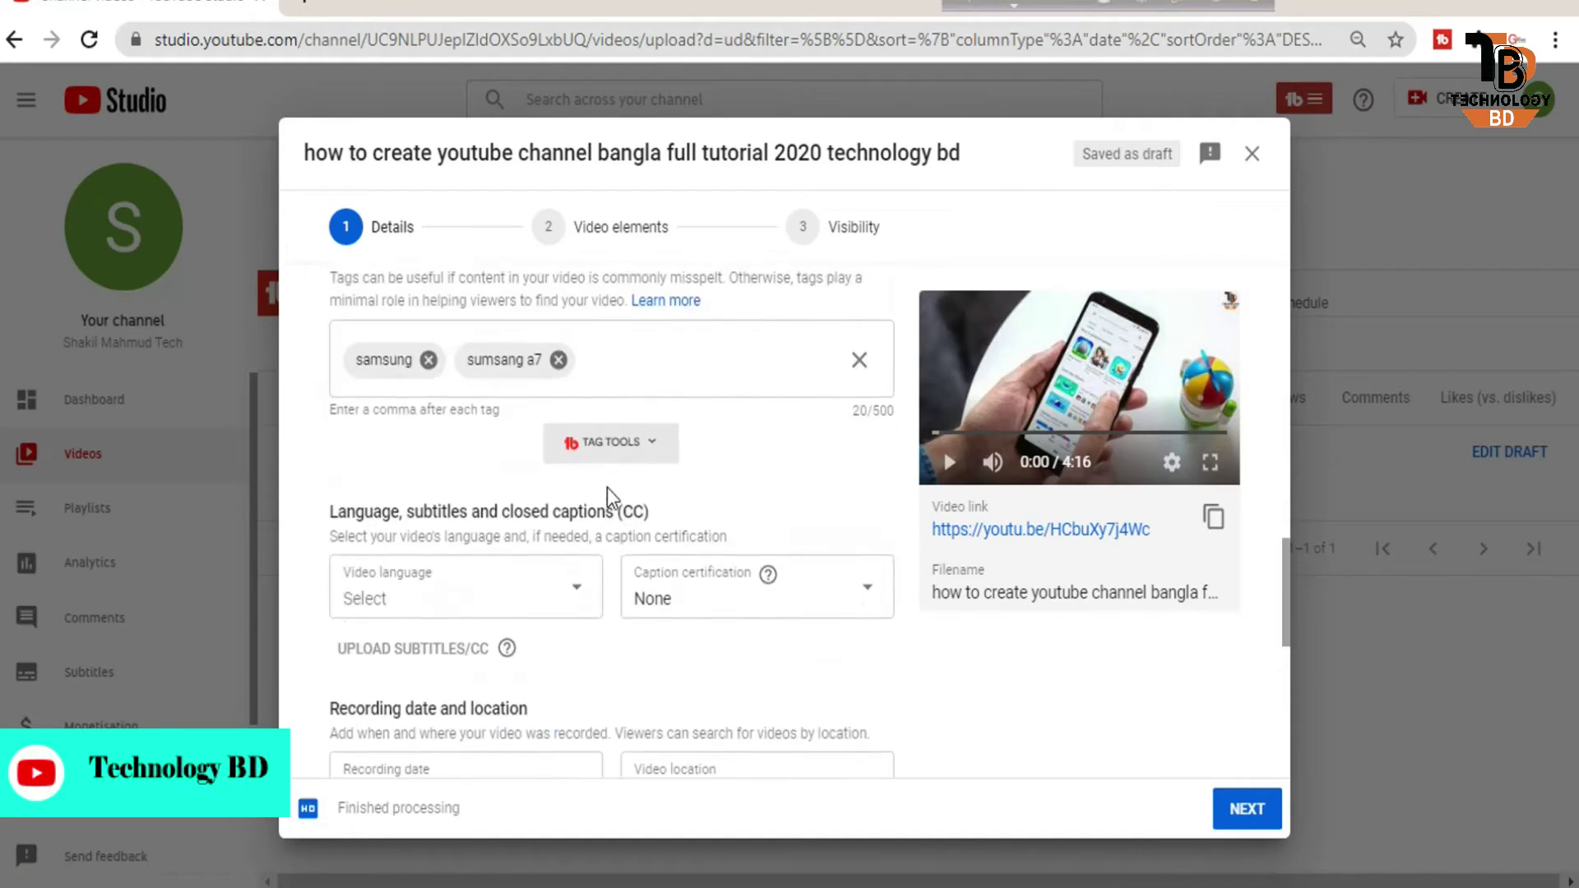
{"action": "scroll", "coordinate": [609, 487], "scroll_direction": "up", "scroll_amount": 5}
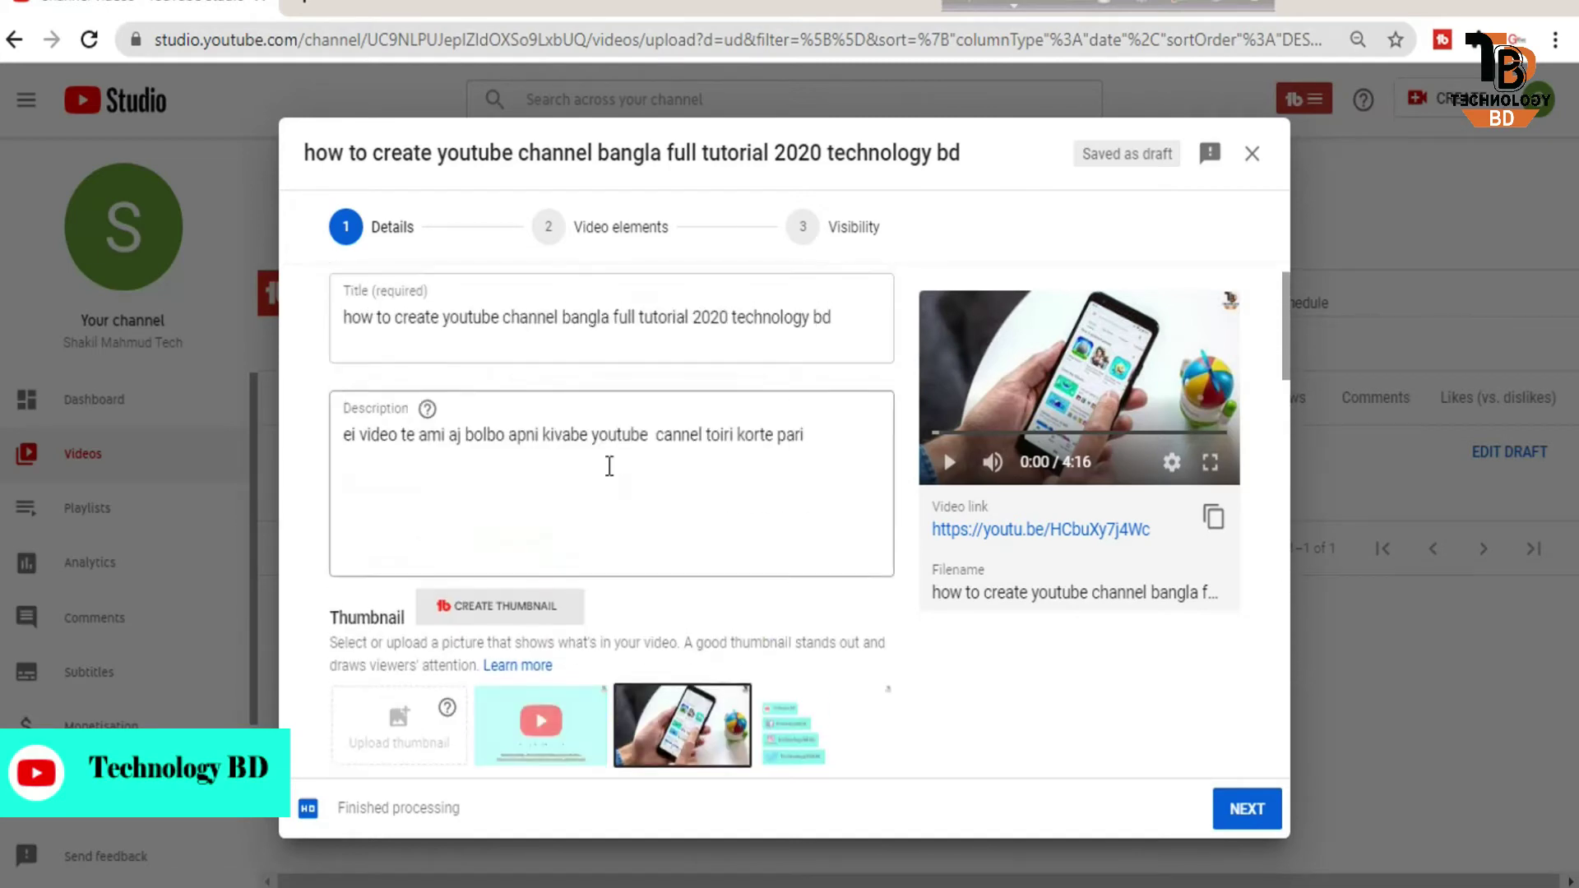
View the video elements stage and proceed to the visibility settings.
{"action": "left_click", "coordinate": [551, 234]}
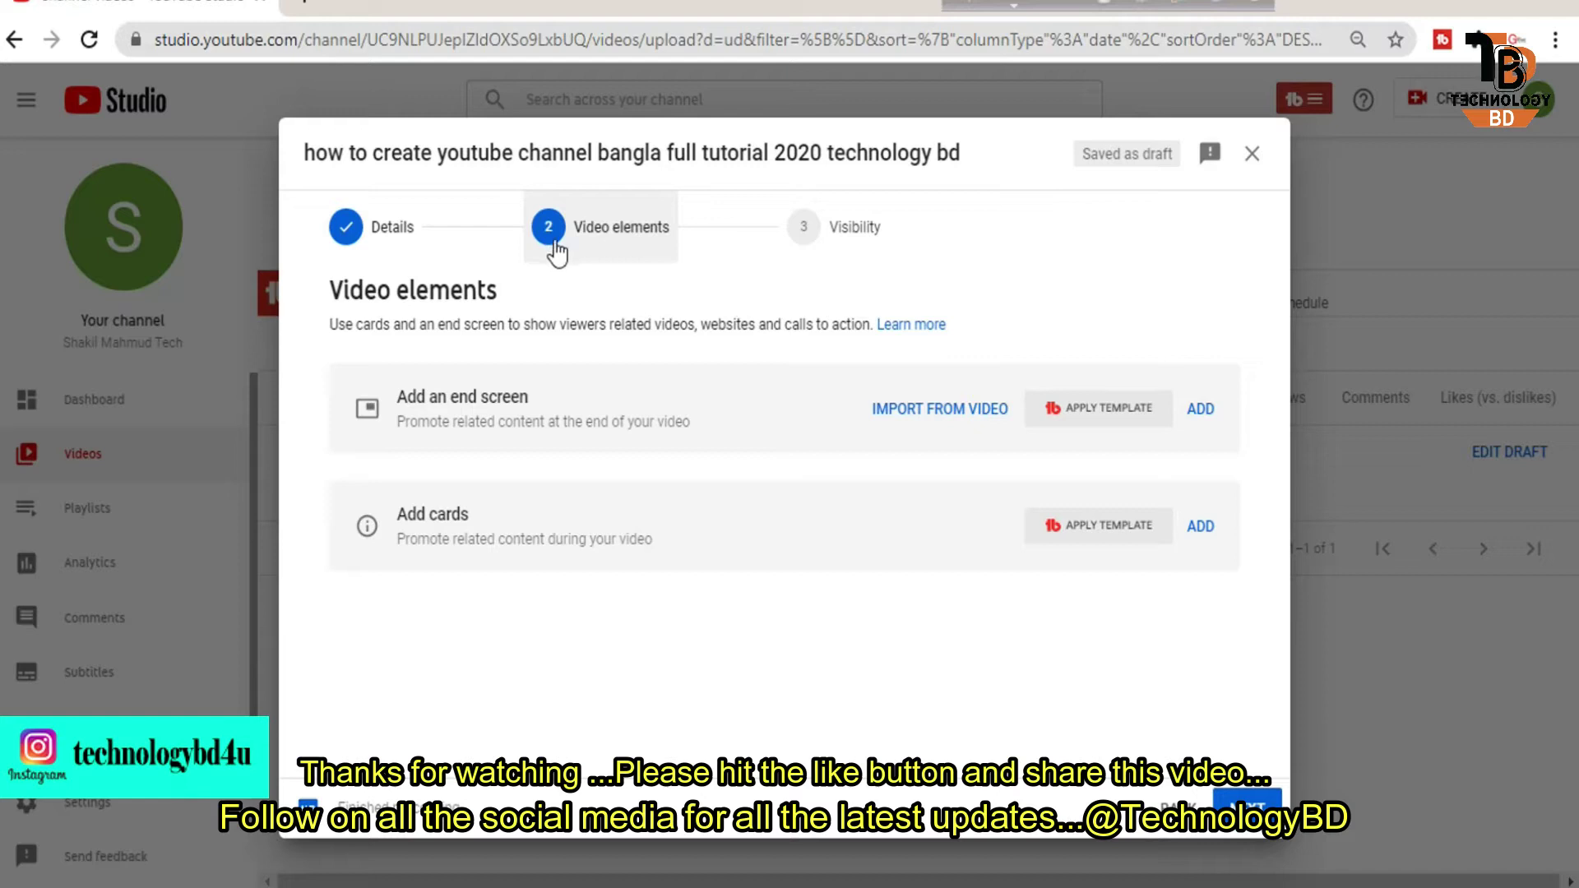
{"action": "left_click", "coordinate": [854, 229]}
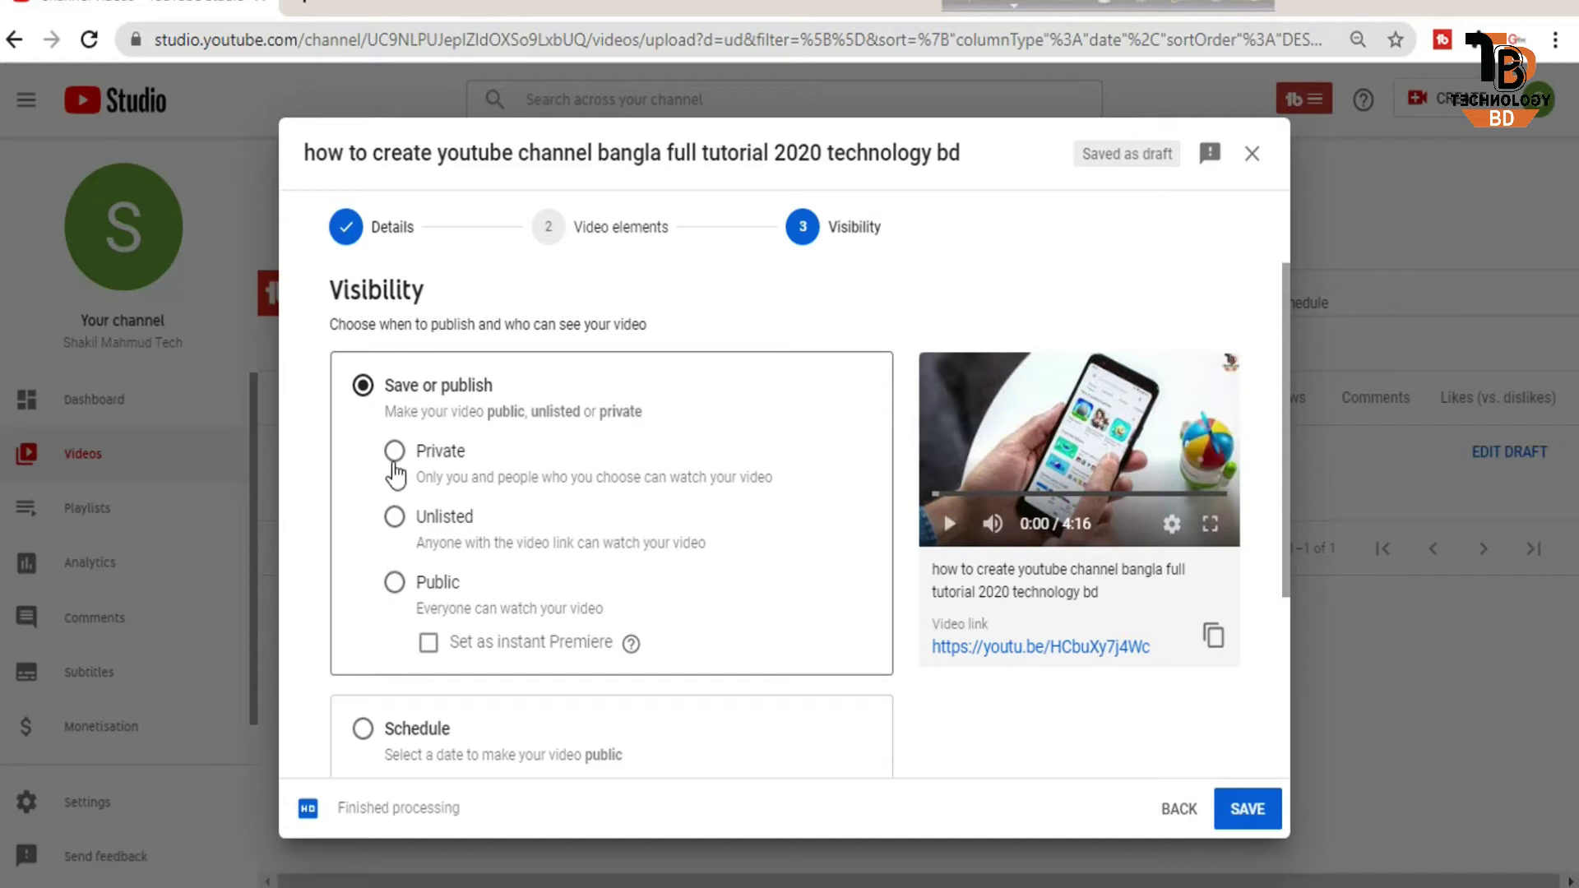
{"action": "scroll", "coordinate": [396, 473], "scroll_direction": "down", "scroll_amount": 2}
{"action": "scroll", "coordinate": [396, 465], "scroll_direction": "up", "scroll_amount": 2}
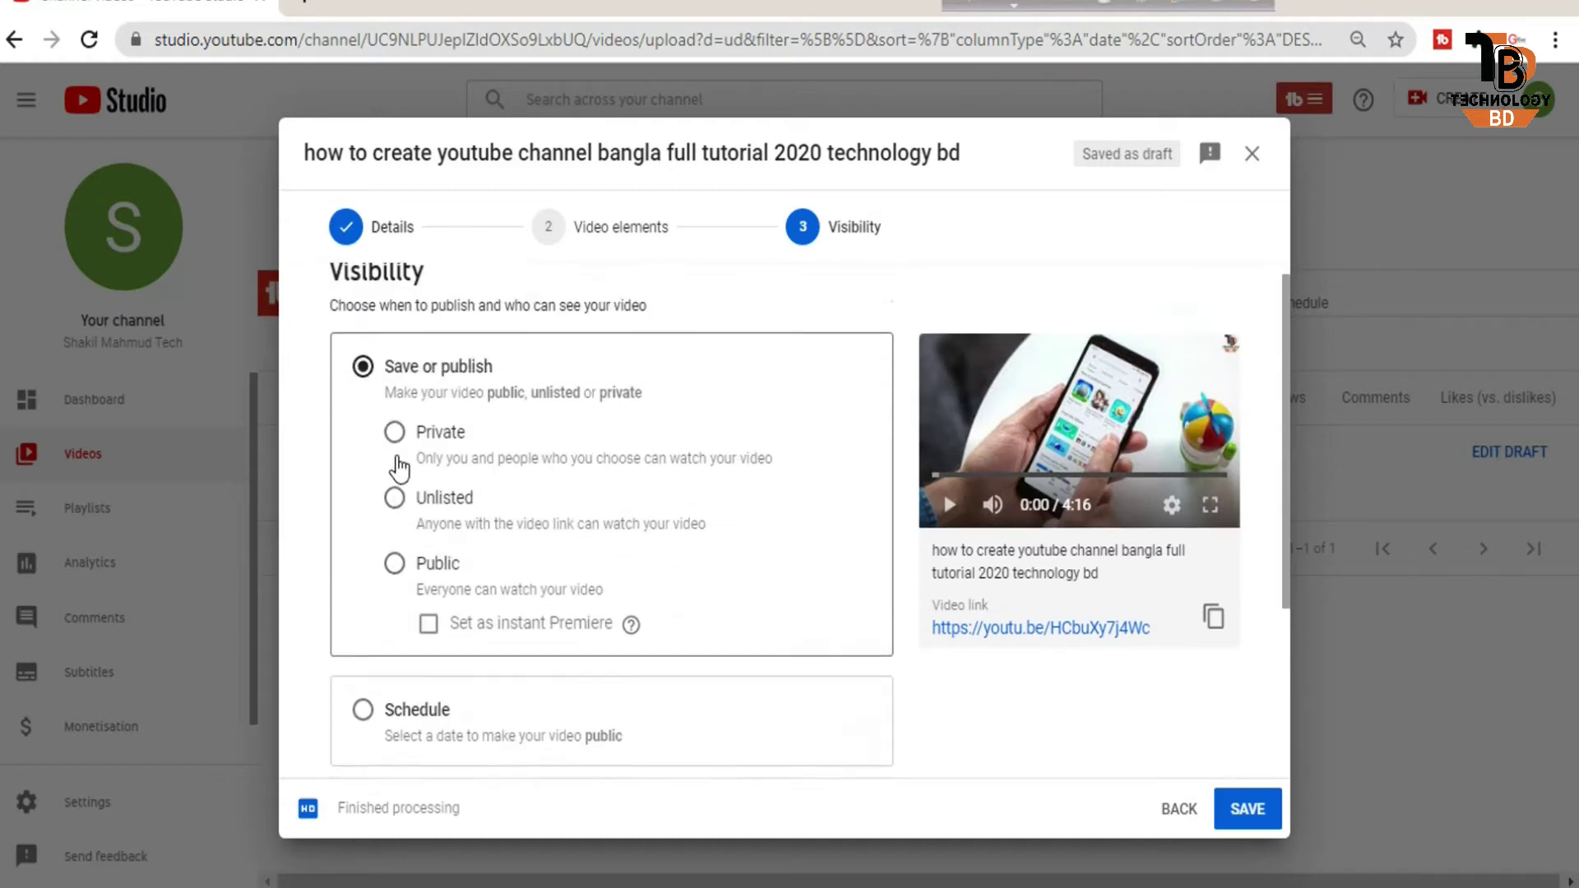
Try the Private and Unlisted visibility options, ending with the video set to Public.
{"action": "left_click", "coordinate": [395, 452]}
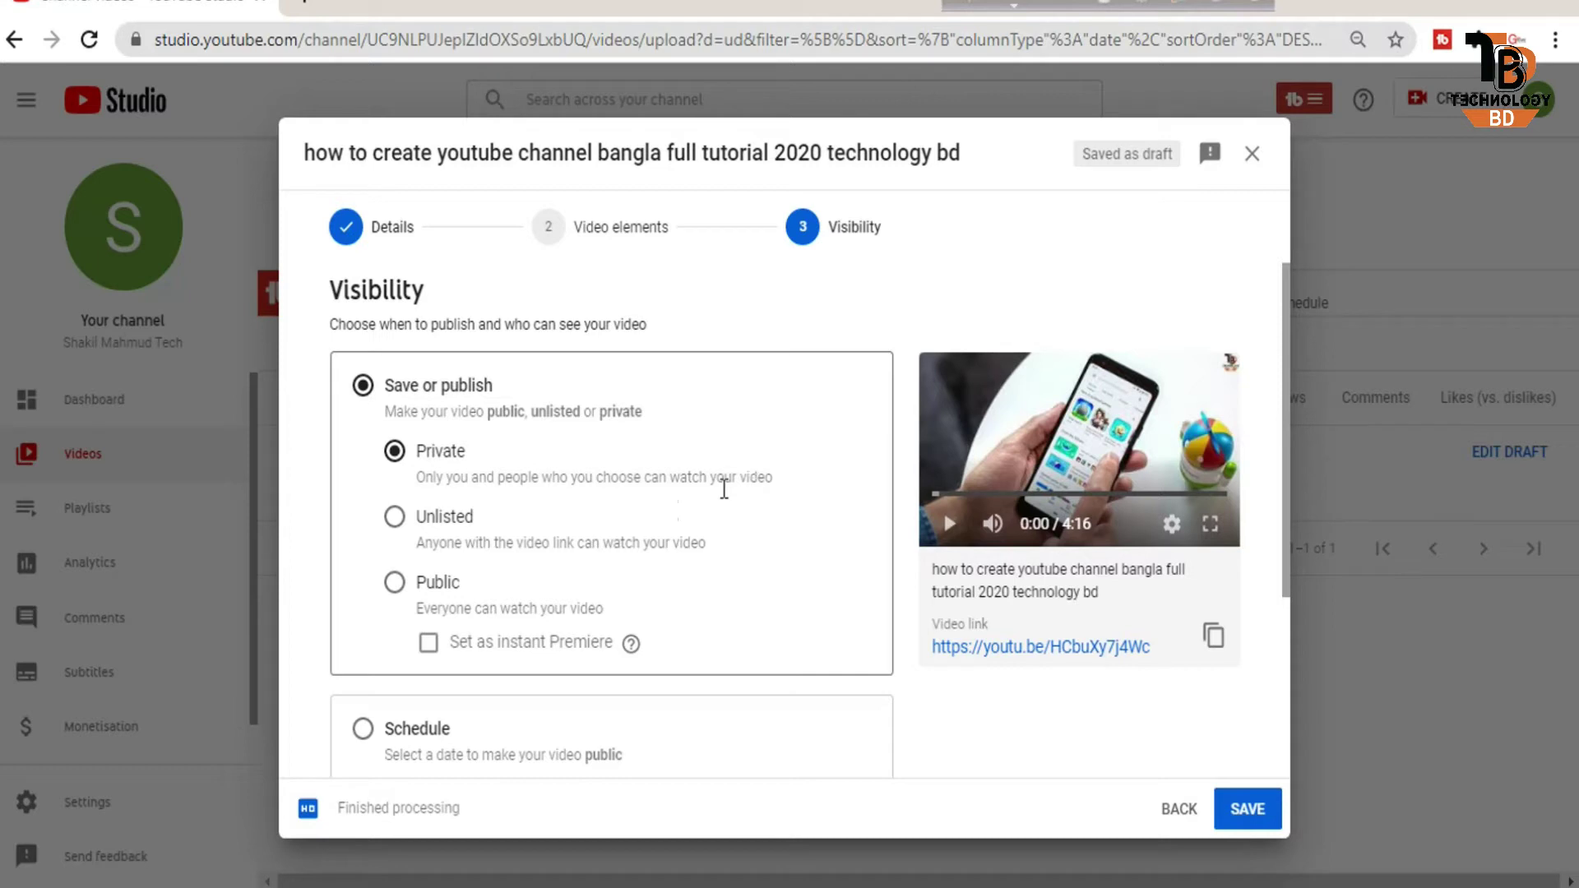
{"action": "left_click", "coordinate": [395, 521]}
{"action": "scroll", "coordinate": [402, 561], "scroll_direction": "down", "scroll_amount": 2}
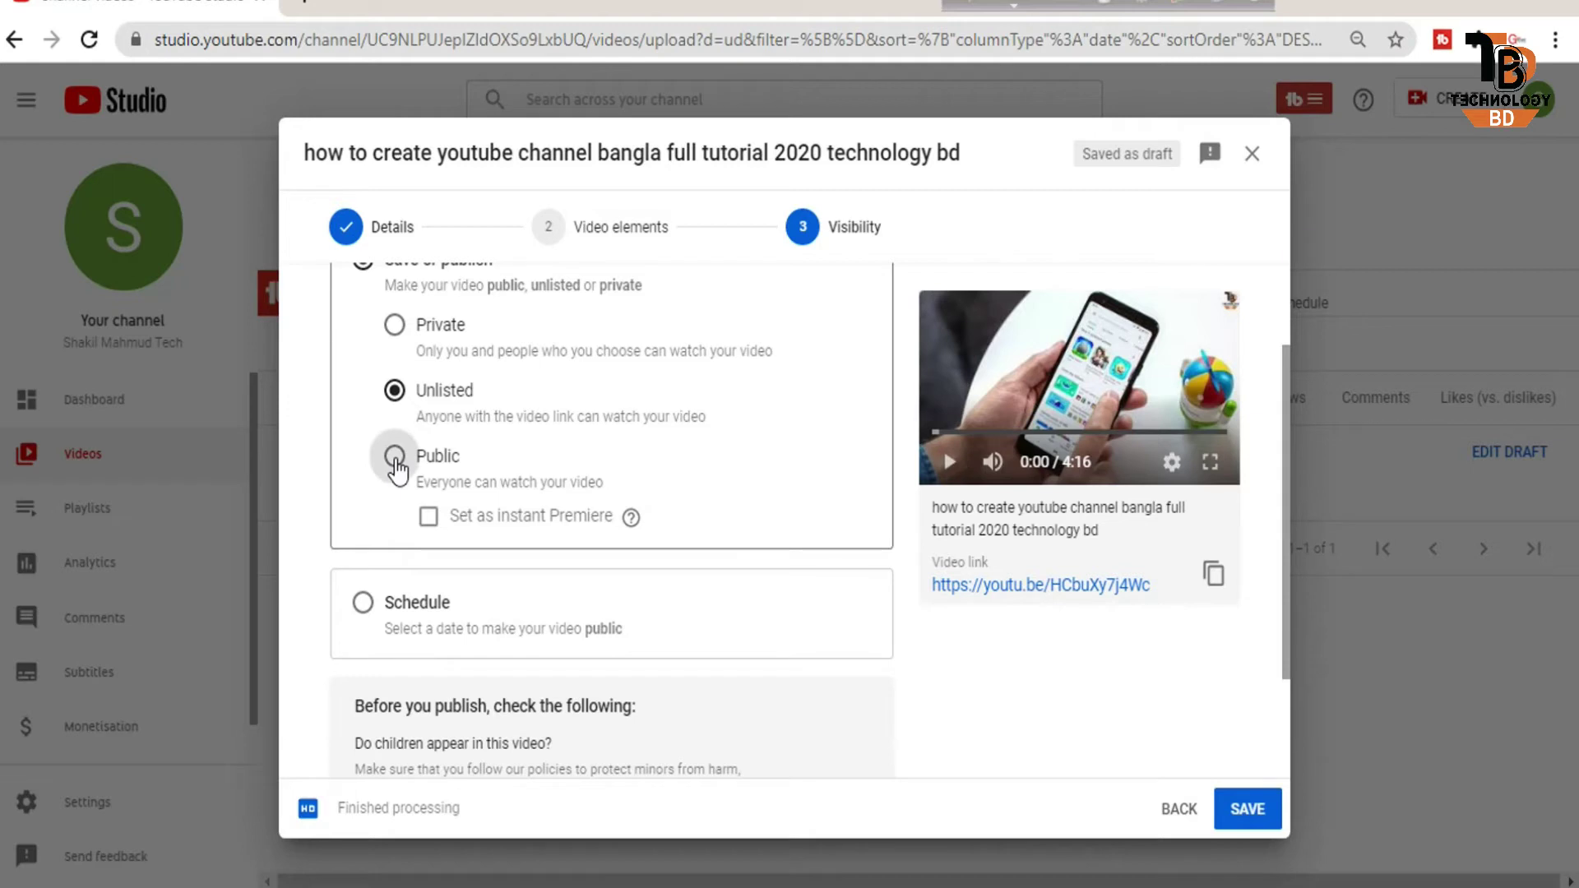
{"action": "left_click", "coordinate": [395, 458]}
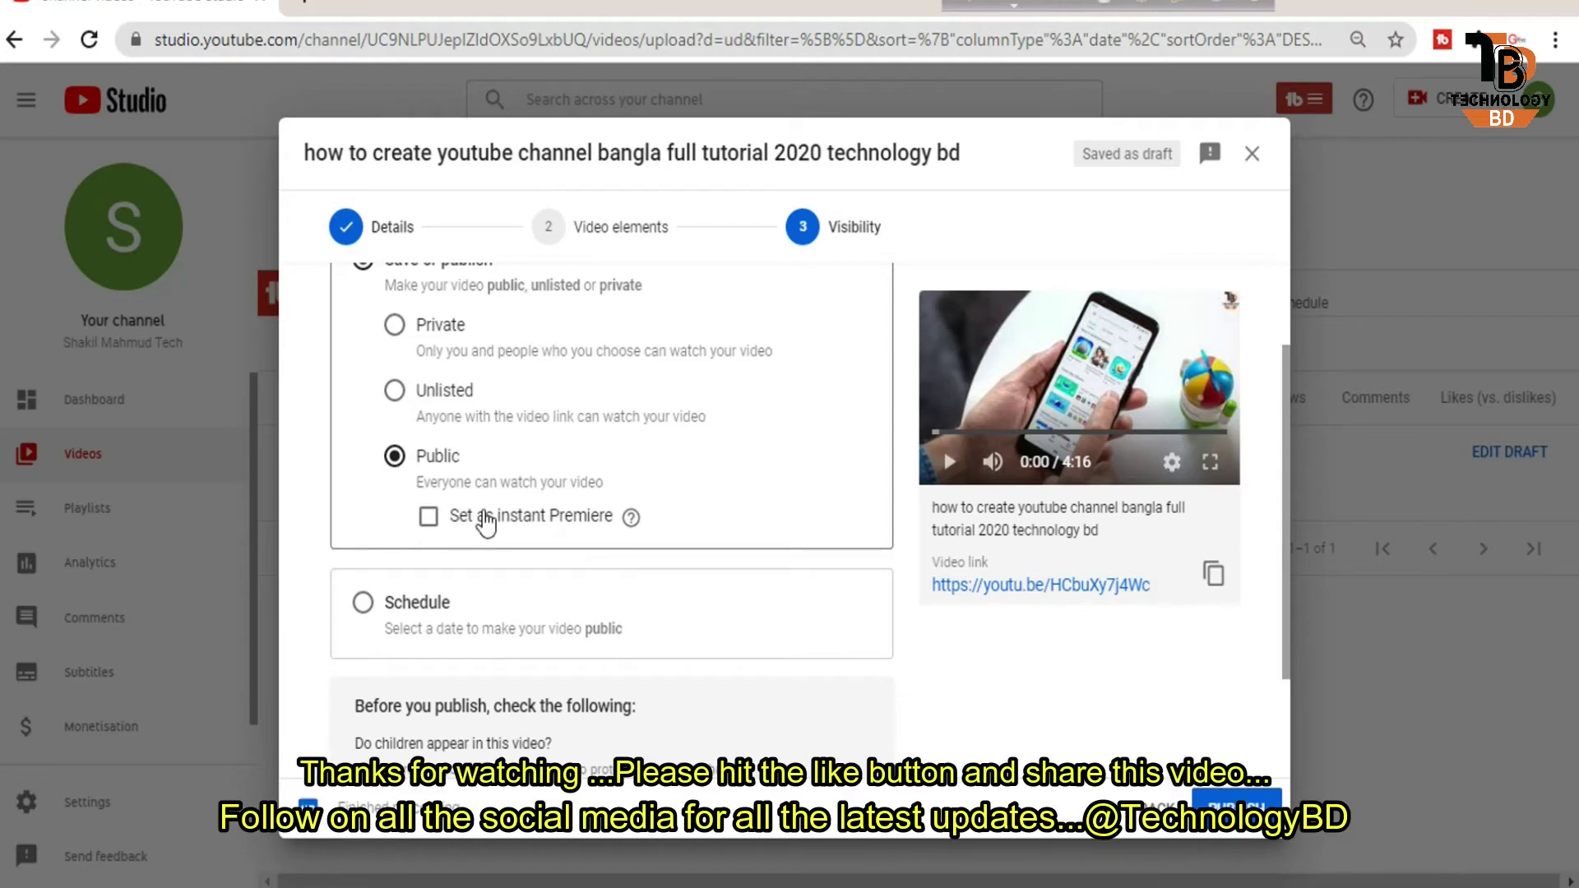
Mark the public video as an instant Premiere and clear that option again.
{"action": "scroll", "coordinate": [477, 510], "scroll_direction": "down", "scroll_amount": 2}
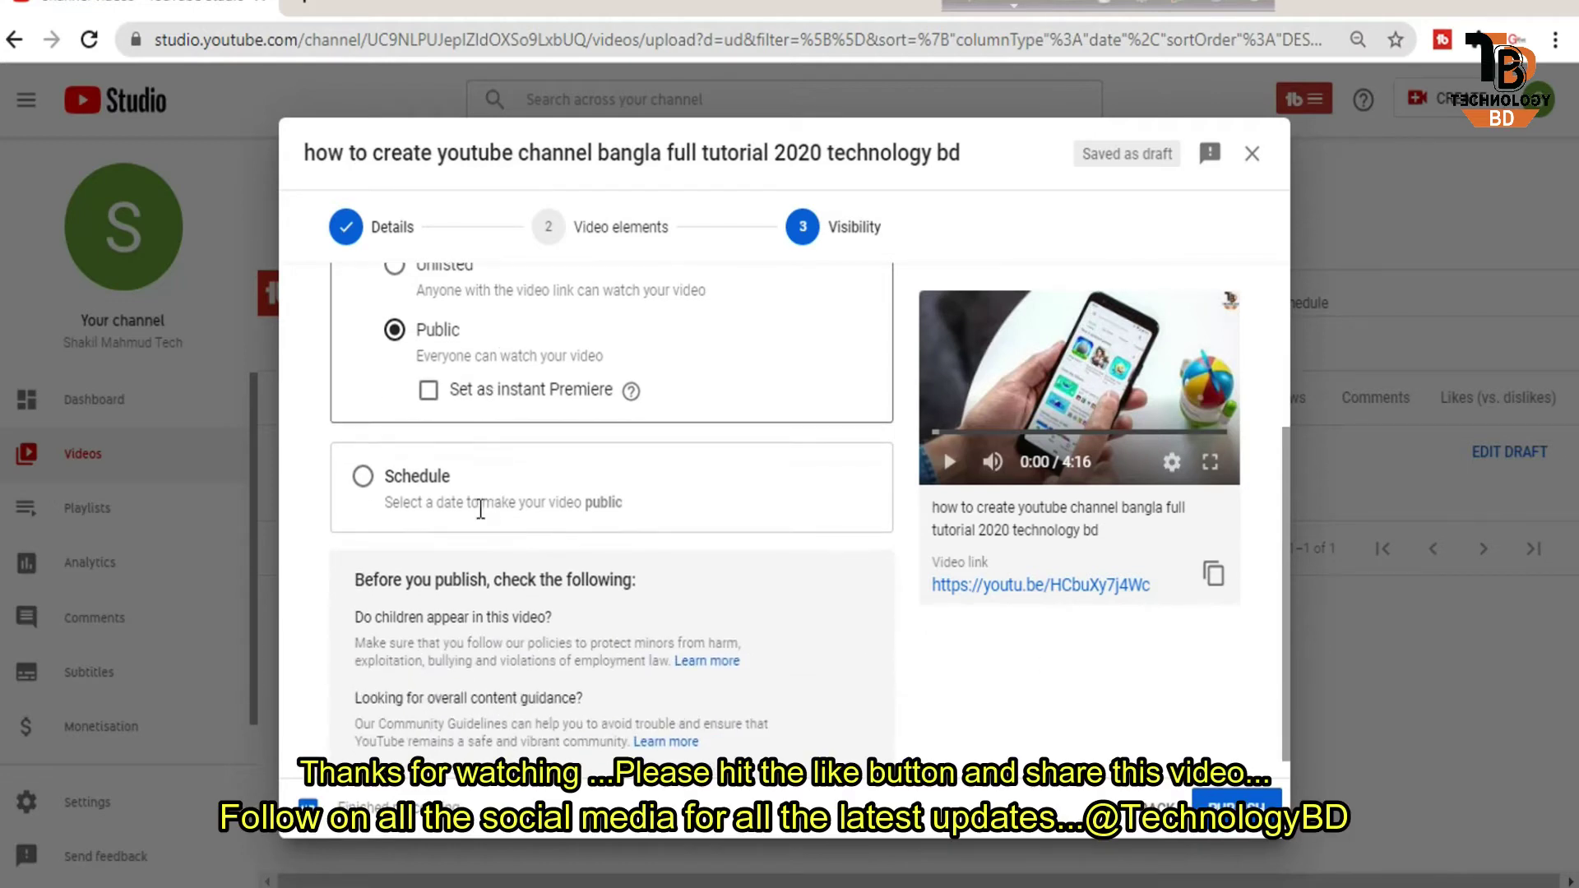
{"action": "left_click", "coordinate": [431, 403]}
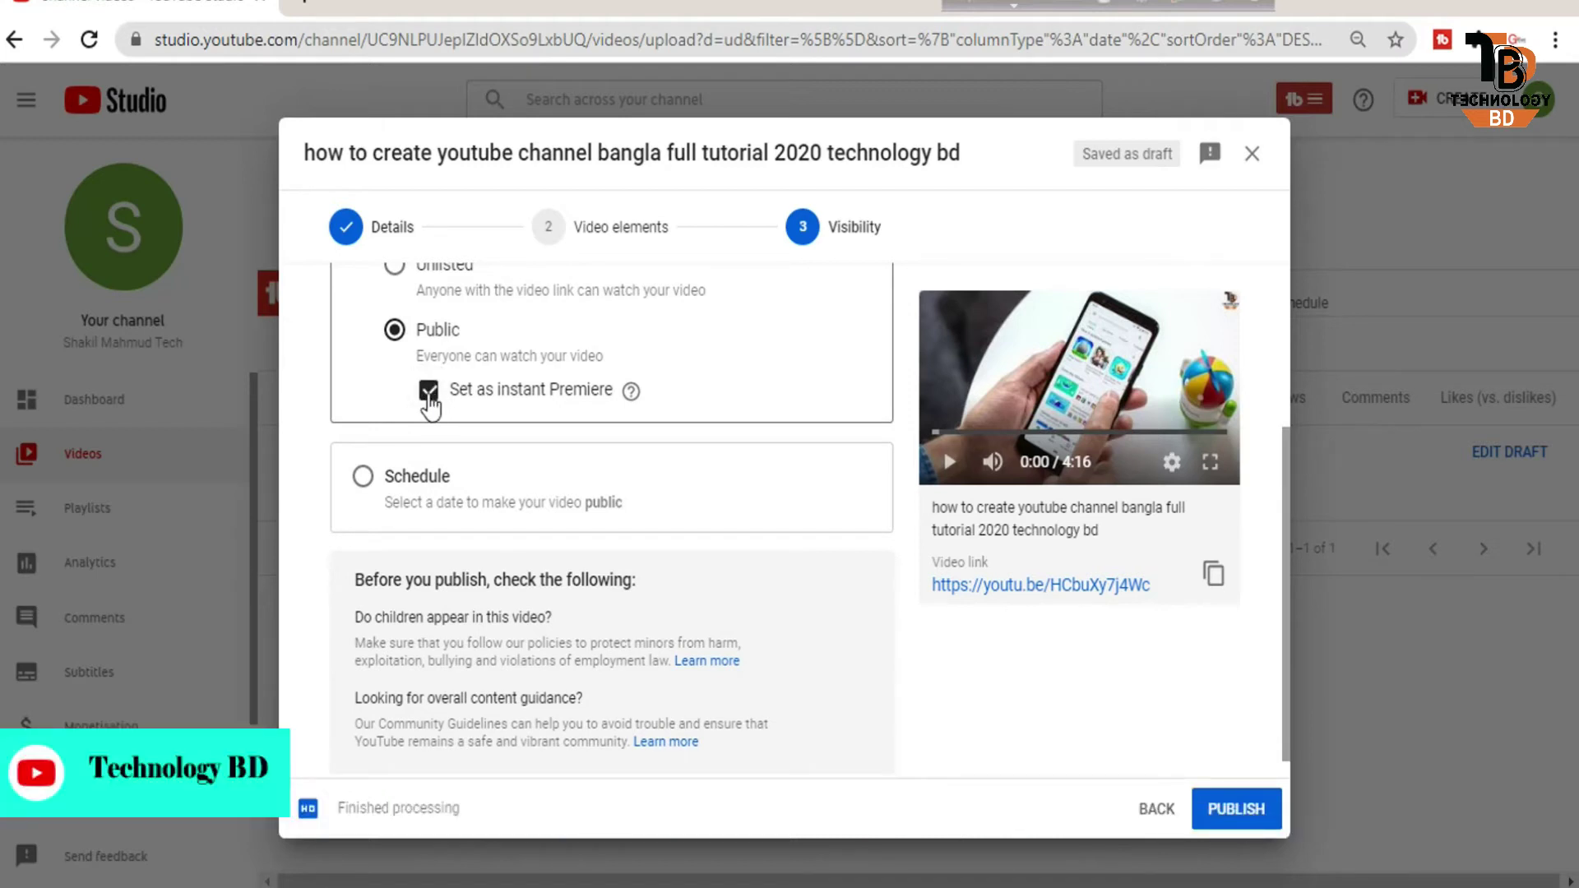
{"action": "scroll", "coordinate": [428, 407], "scroll_direction": "up", "scroll_amount": 2}
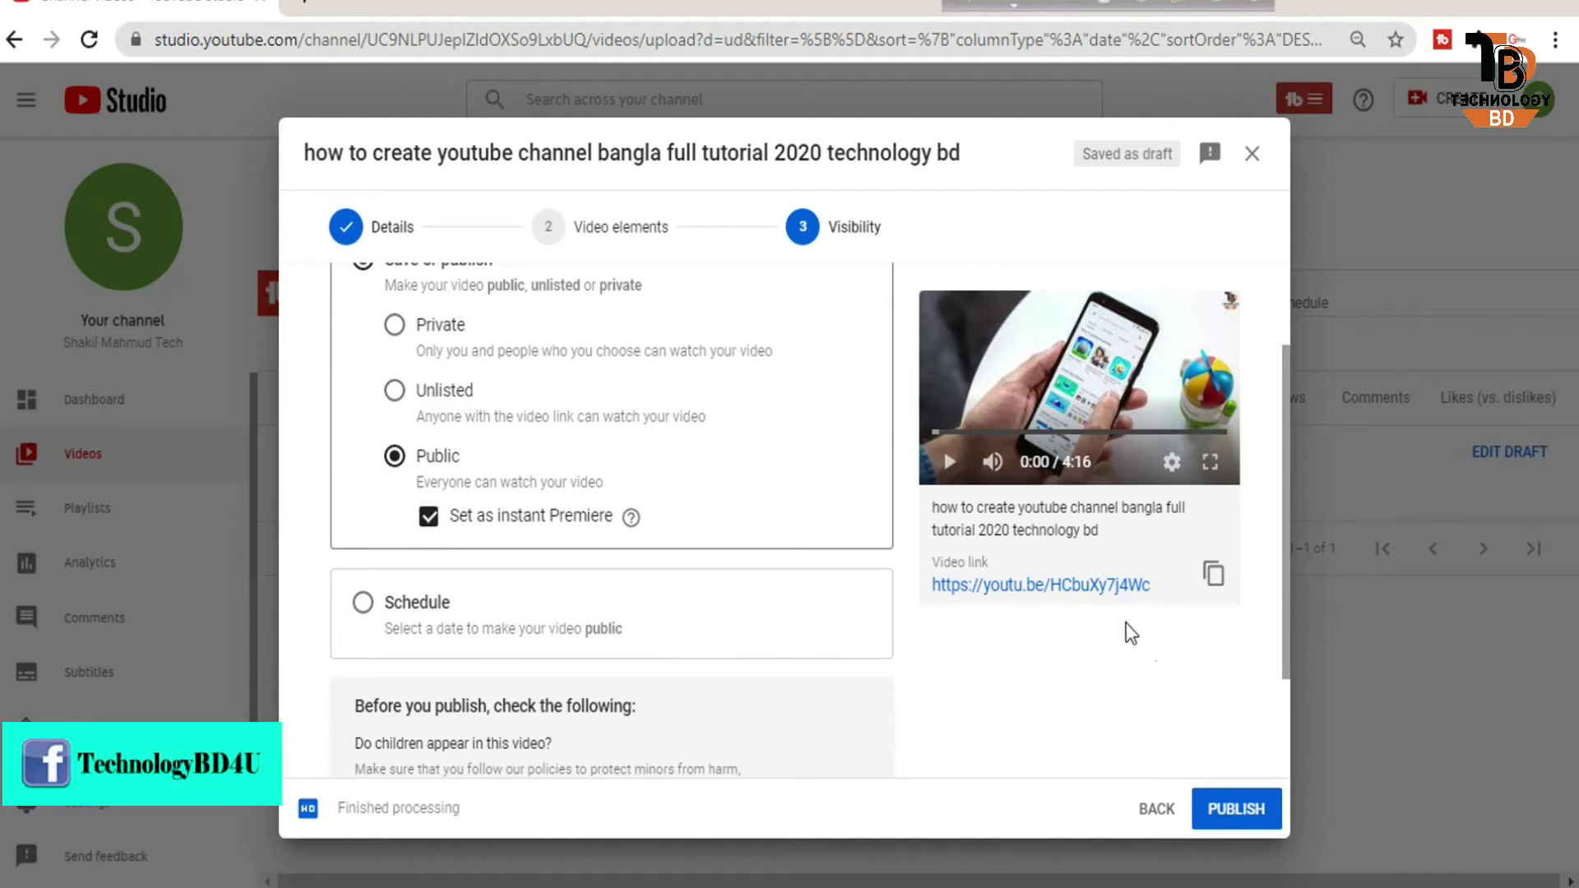
{"action": "left_click", "coordinate": [429, 515]}
{"action": "scroll", "coordinate": [363, 609], "scroll_direction": "down", "scroll_amount": 2}
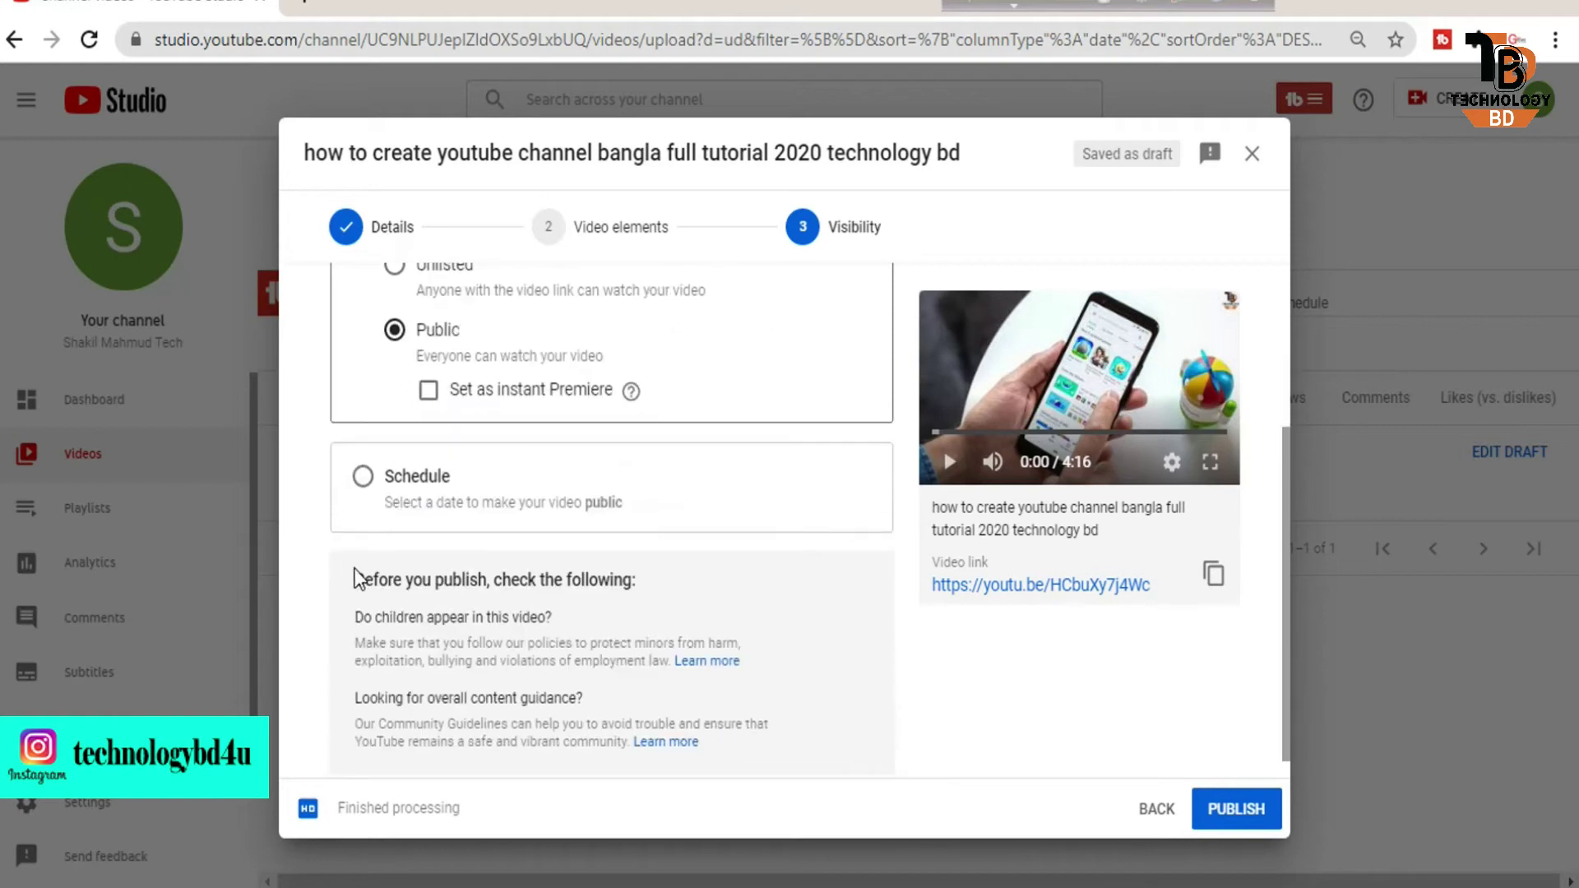
Switch the video to scheduled publishing and set the publishing time to 10:00.
{"action": "left_click", "coordinate": [364, 479]}
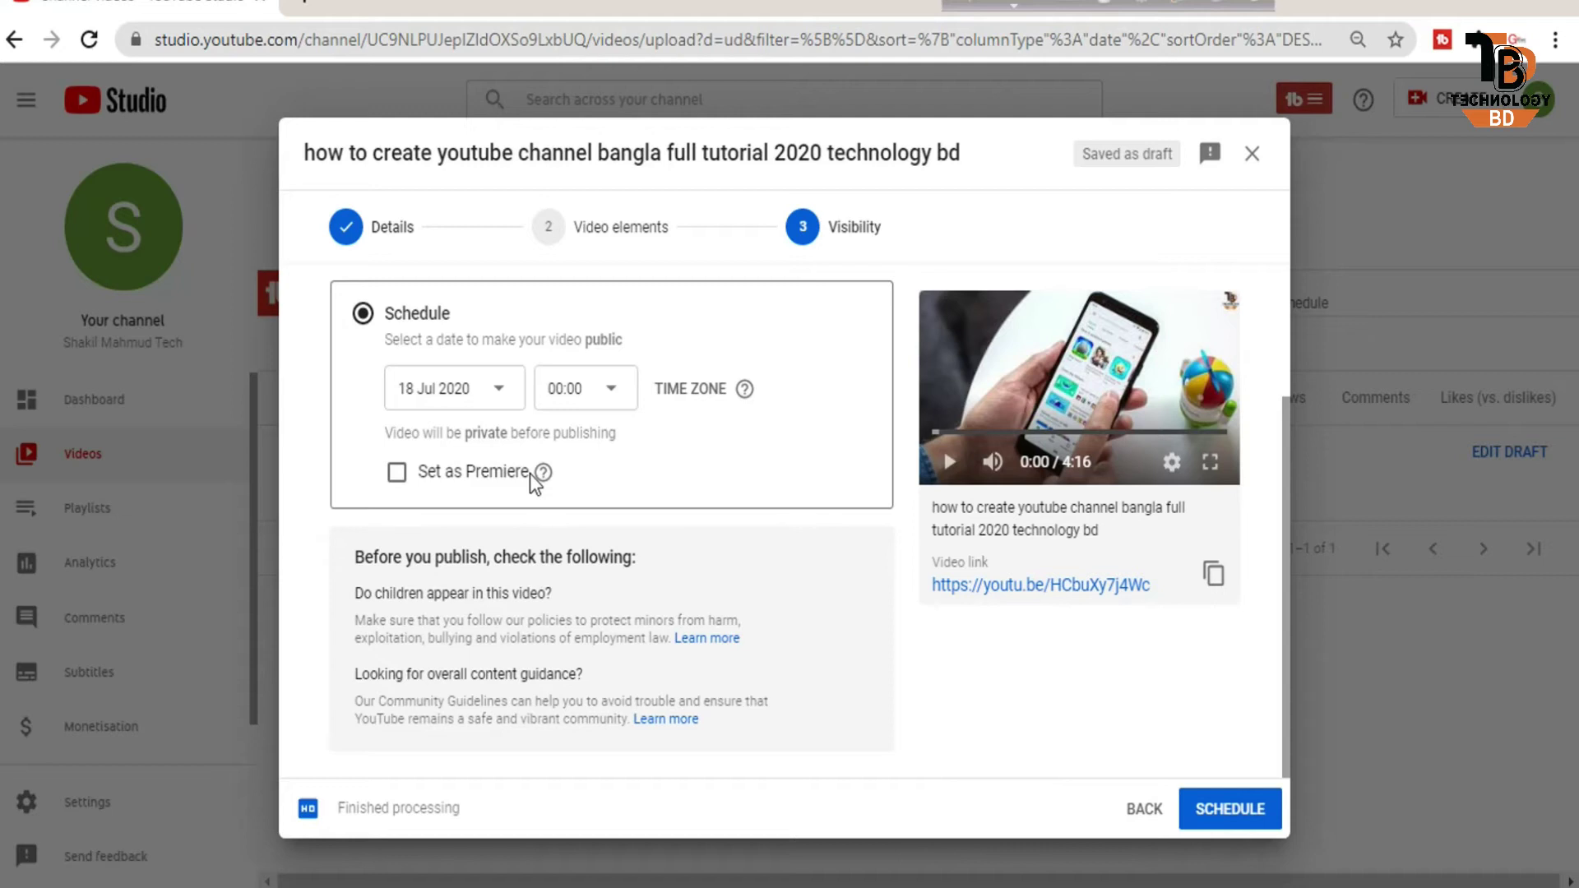
{"action": "left_click", "coordinate": [611, 395]}
{"action": "scroll", "coordinate": [592, 458], "scroll_direction": "down", "scroll_amount": 10}
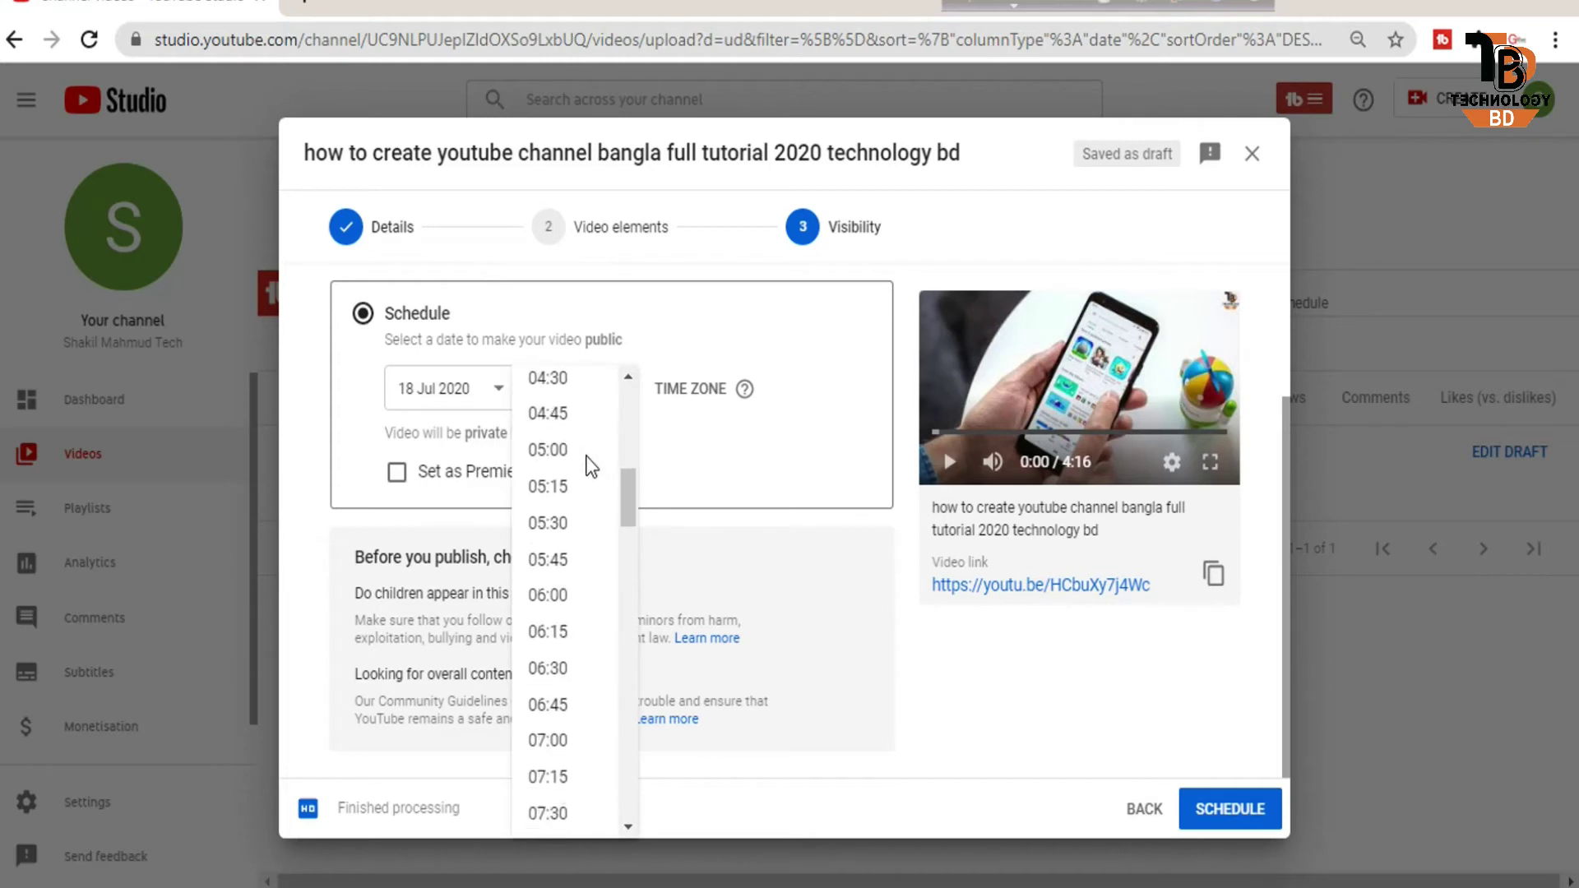
{"action": "scroll", "coordinate": [563, 658], "scroll_direction": "down", "scroll_amount": 2}
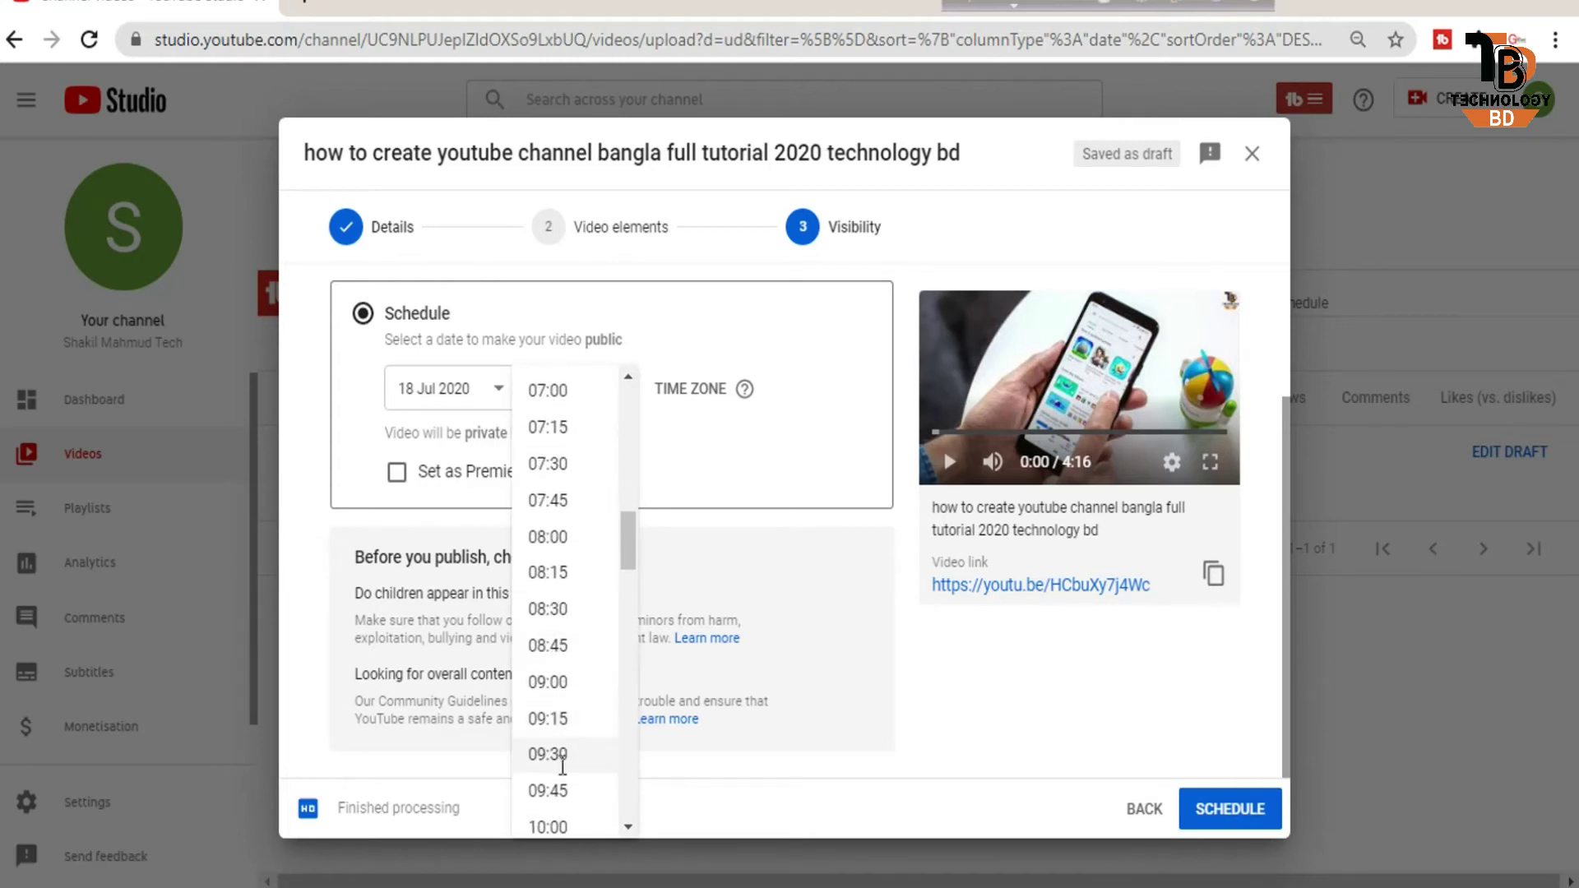
{"action": "scroll", "coordinate": [565, 727], "scroll_direction": "down", "scroll_amount": 3}
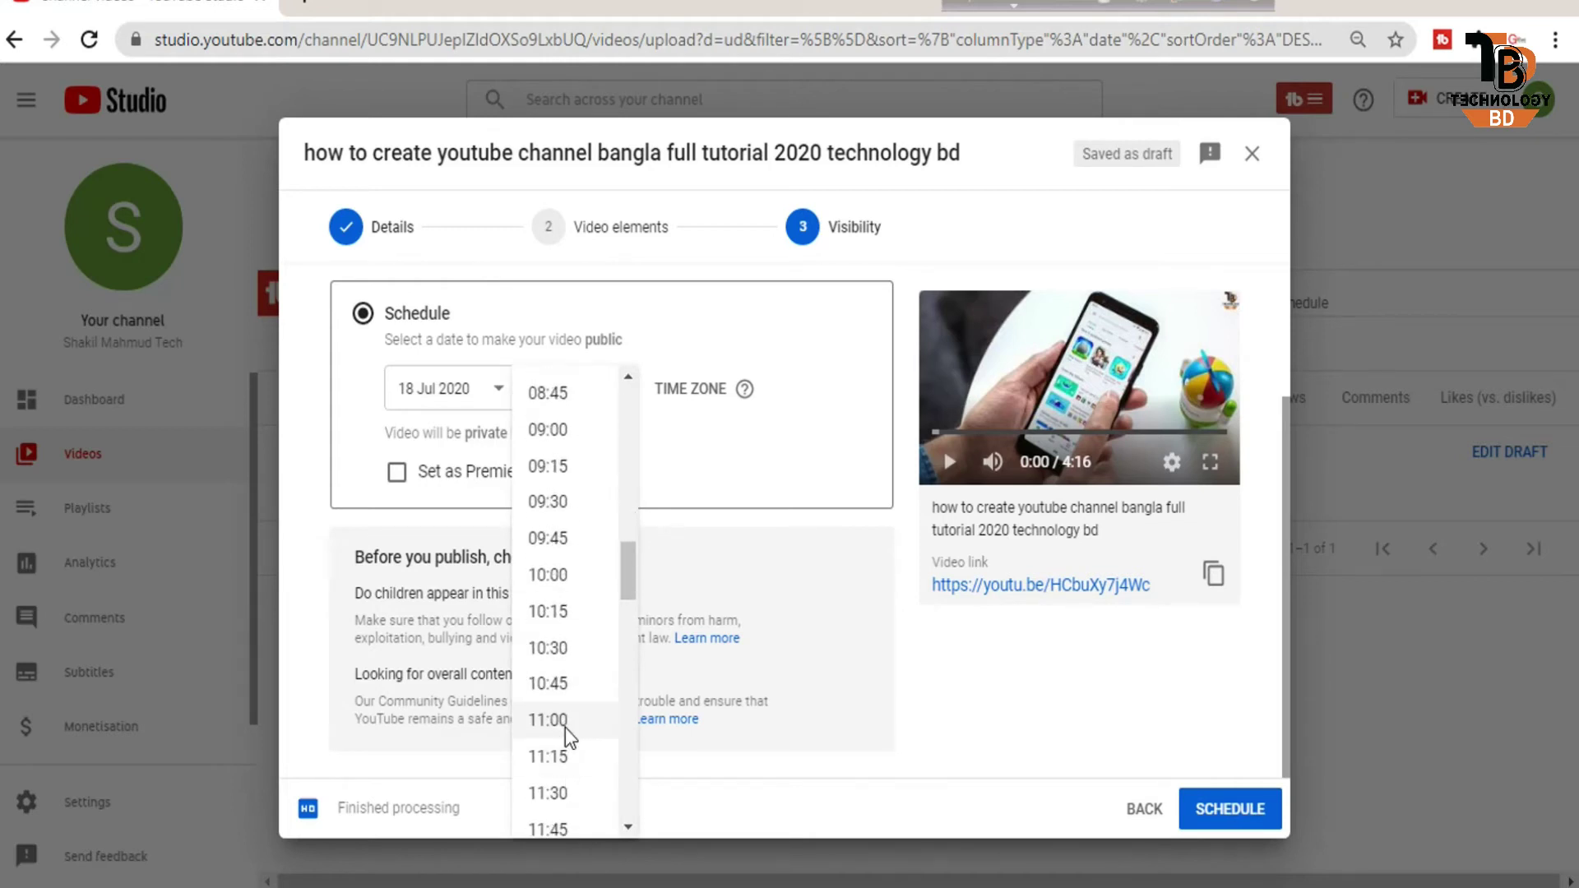
{"action": "left_click", "coordinate": [559, 575]}
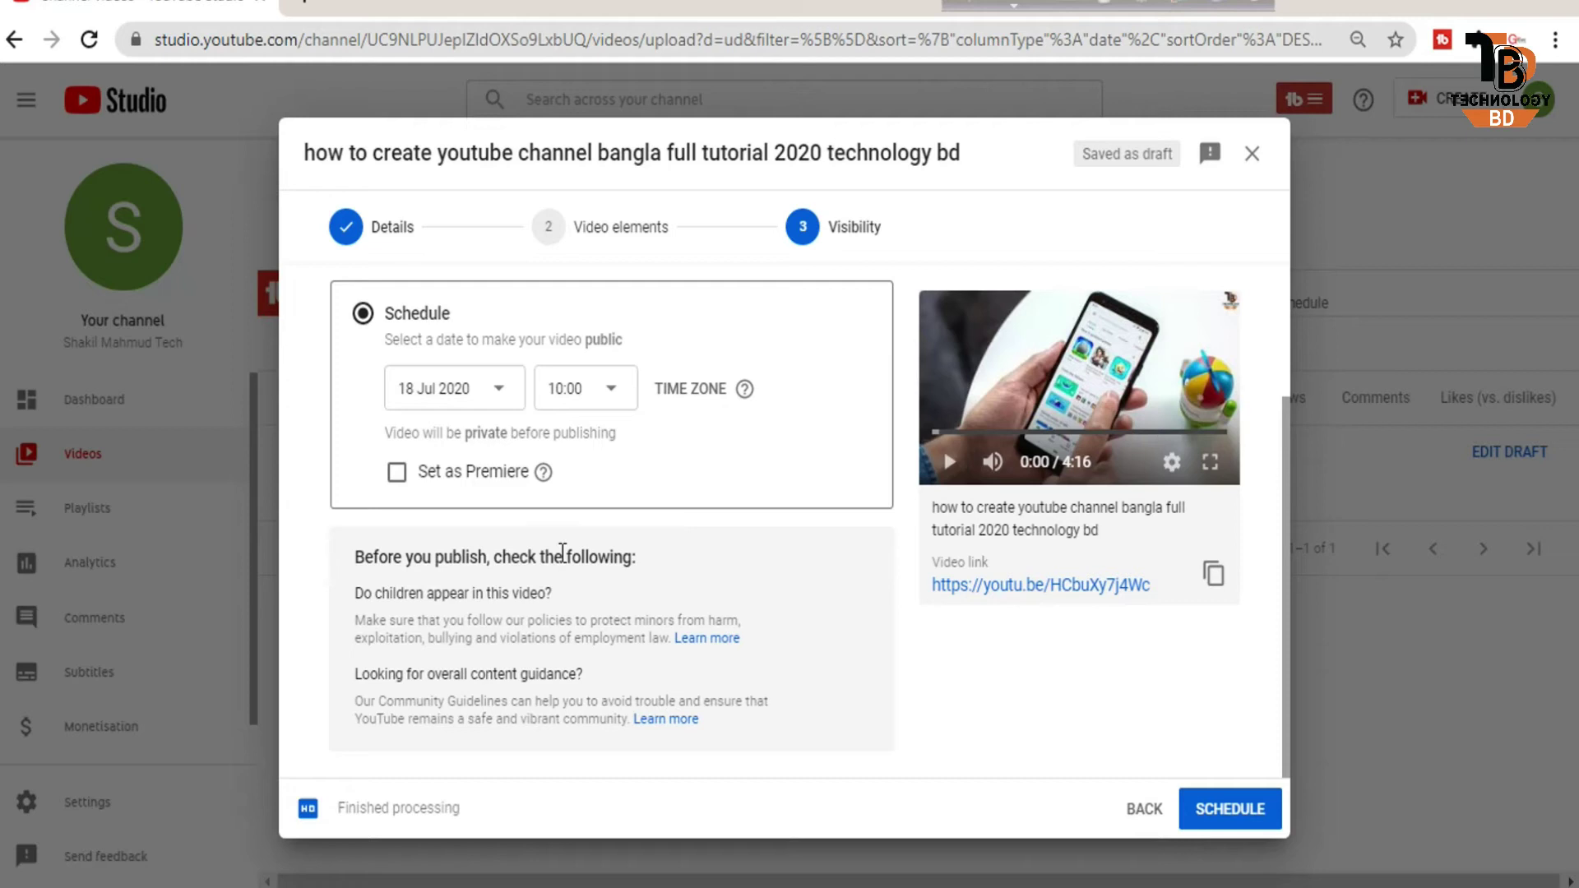
Set the scheduled publishing date to 19 Jul 2020.
{"action": "left_click", "coordinate": [510, 394]}
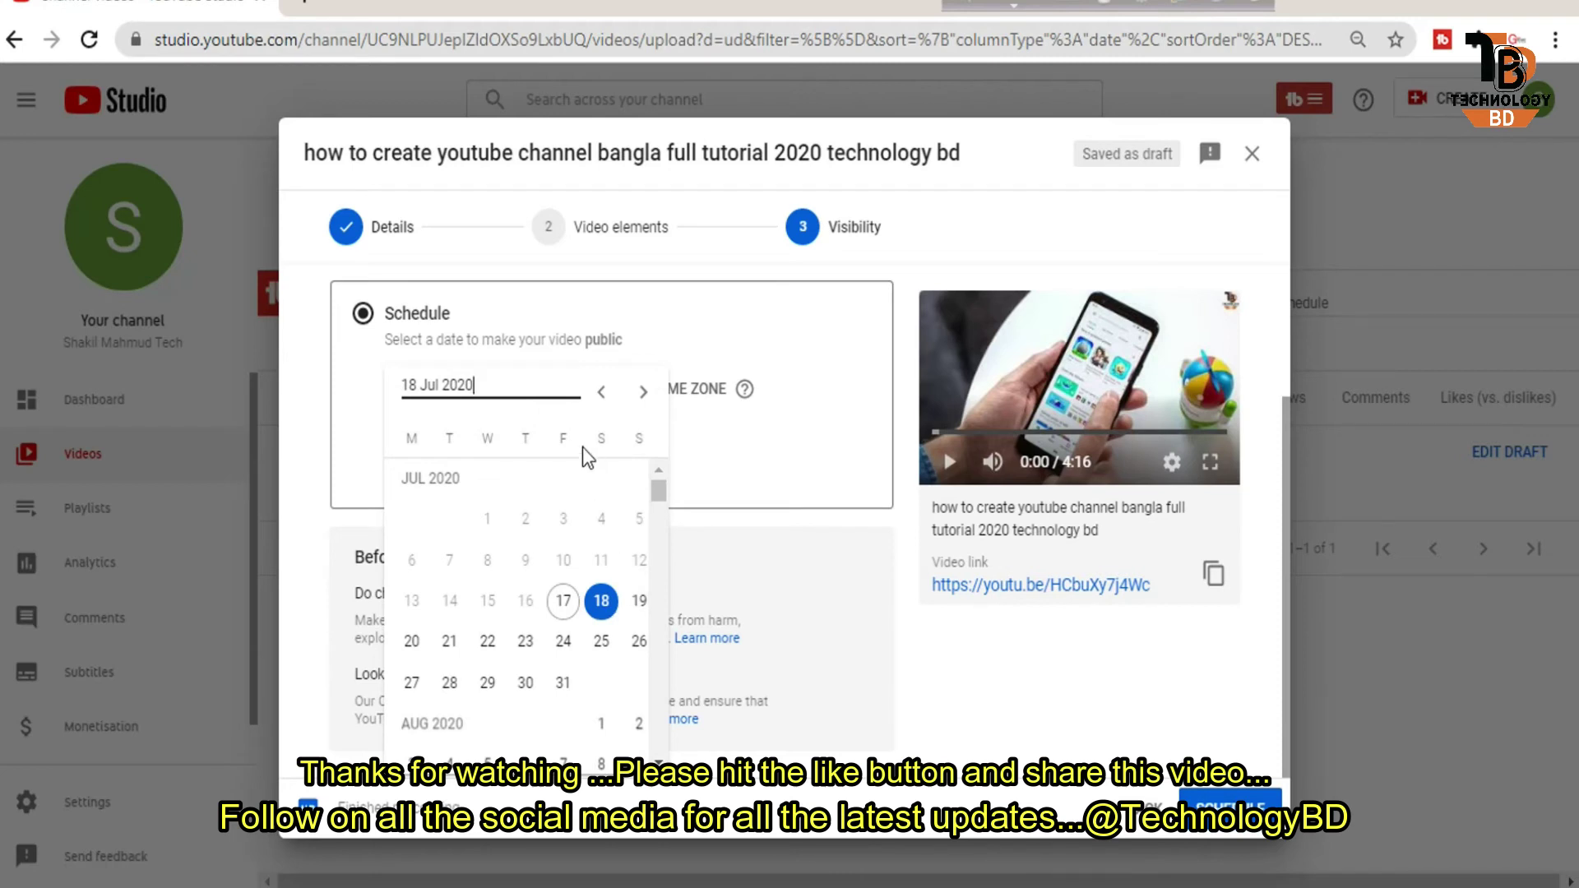
{"action": "left_click", "coordinate": [716, 533]}
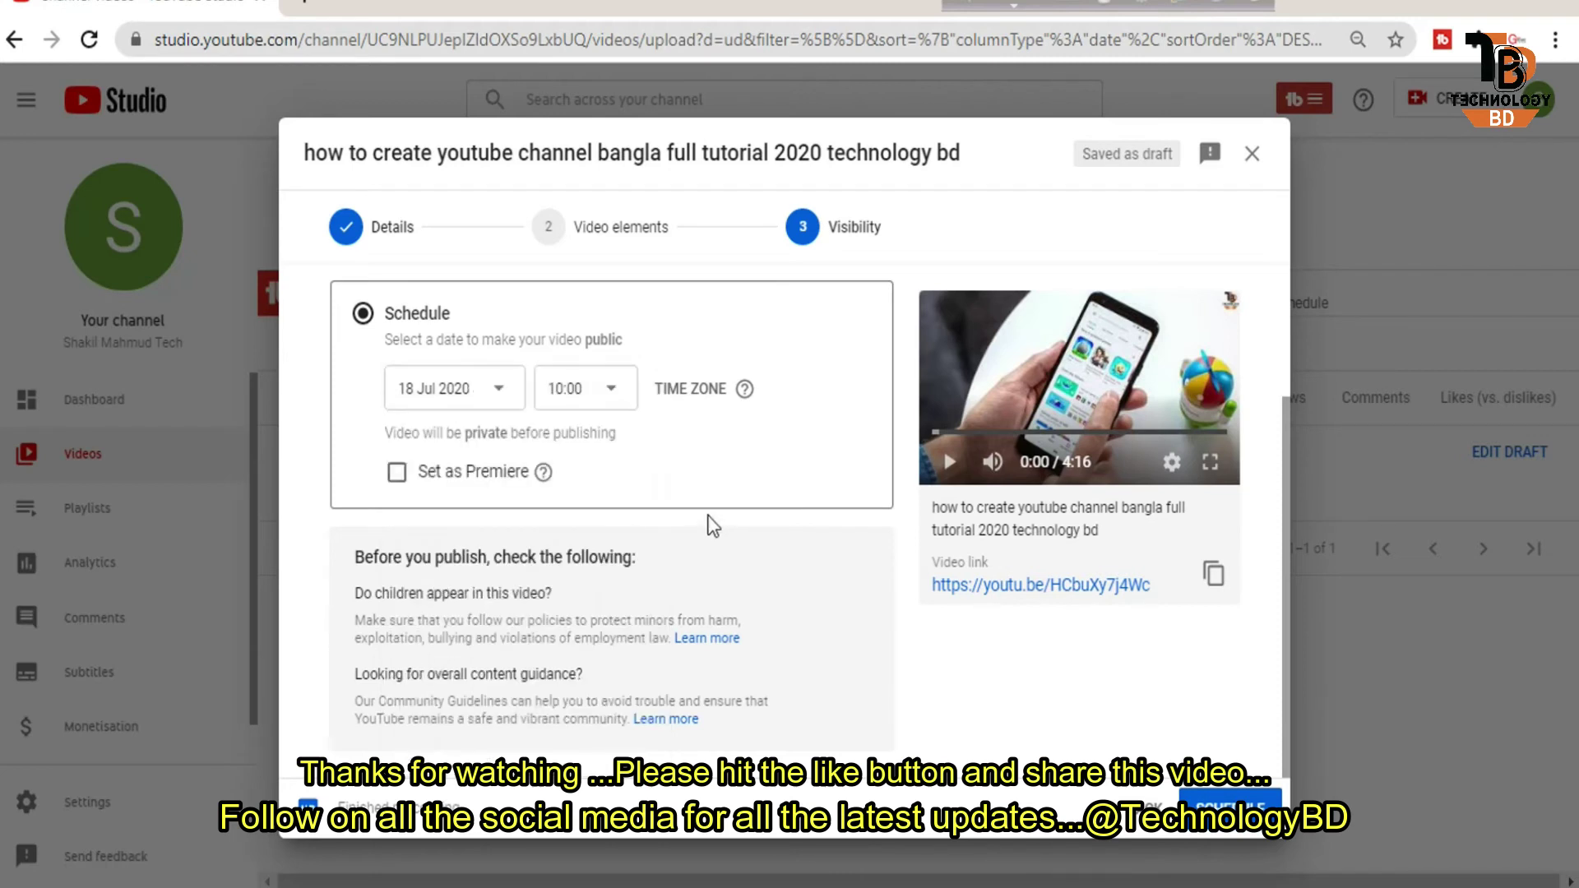
{"action": "left_click", "coordinate": [498, 405]}
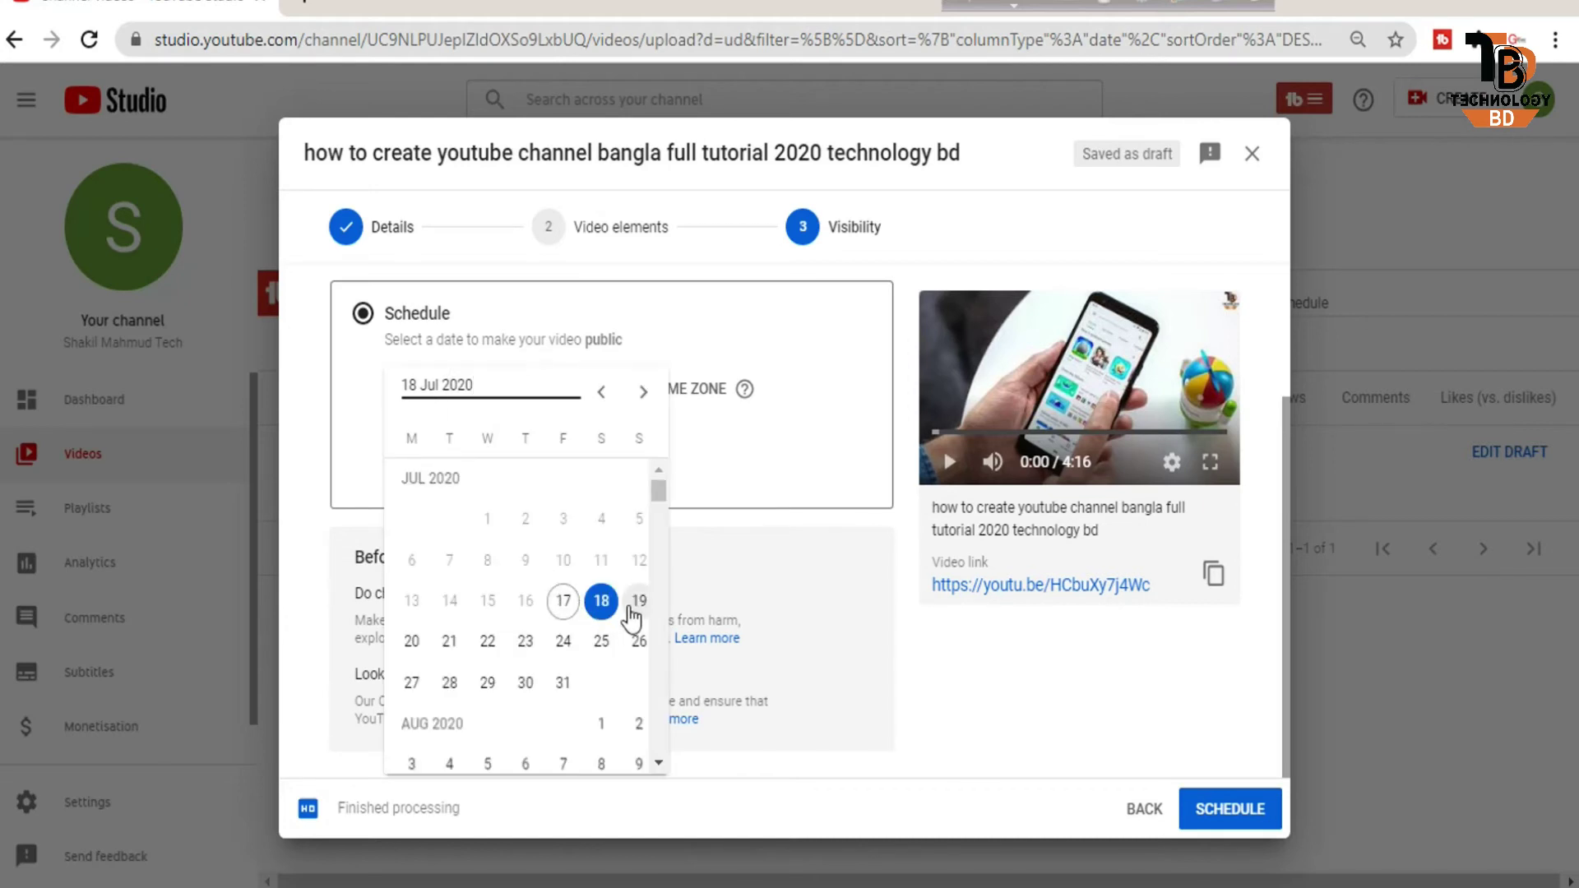
{"action": "left_click", "coordinate": [631, 608]}
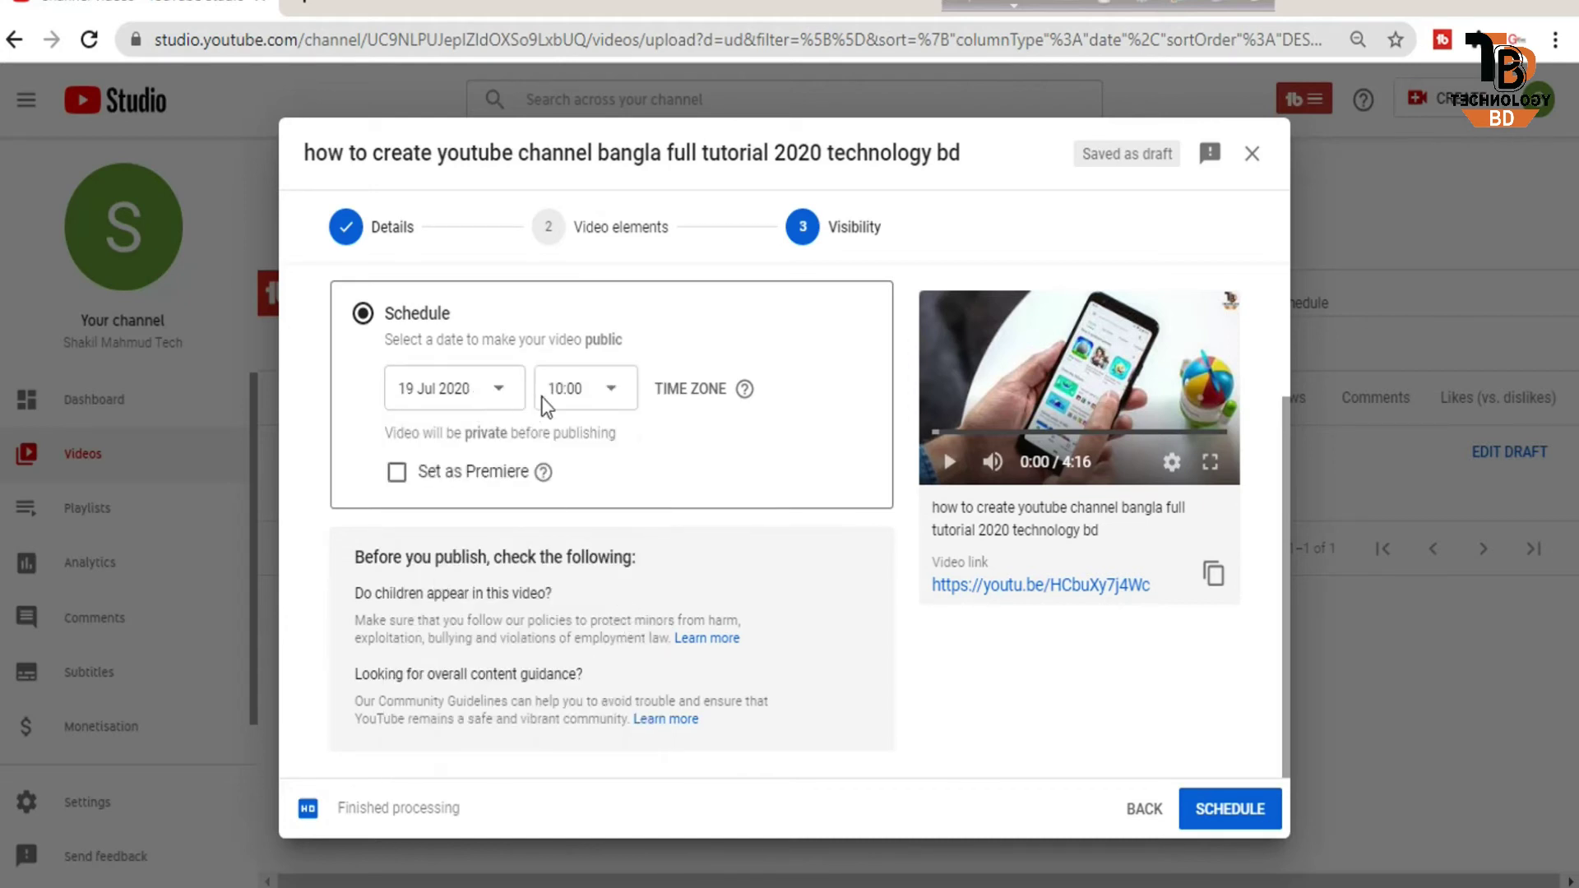
{"action": "left_click", "coordinate": [622, 403]}
{"action": "left_click", "coordinate": [582, 608]}
Change the scheduled publishing date to 20 Jul 2020 and set the video as a Premiere.
{"action": "left_click", "coordinate": [489, 395]}
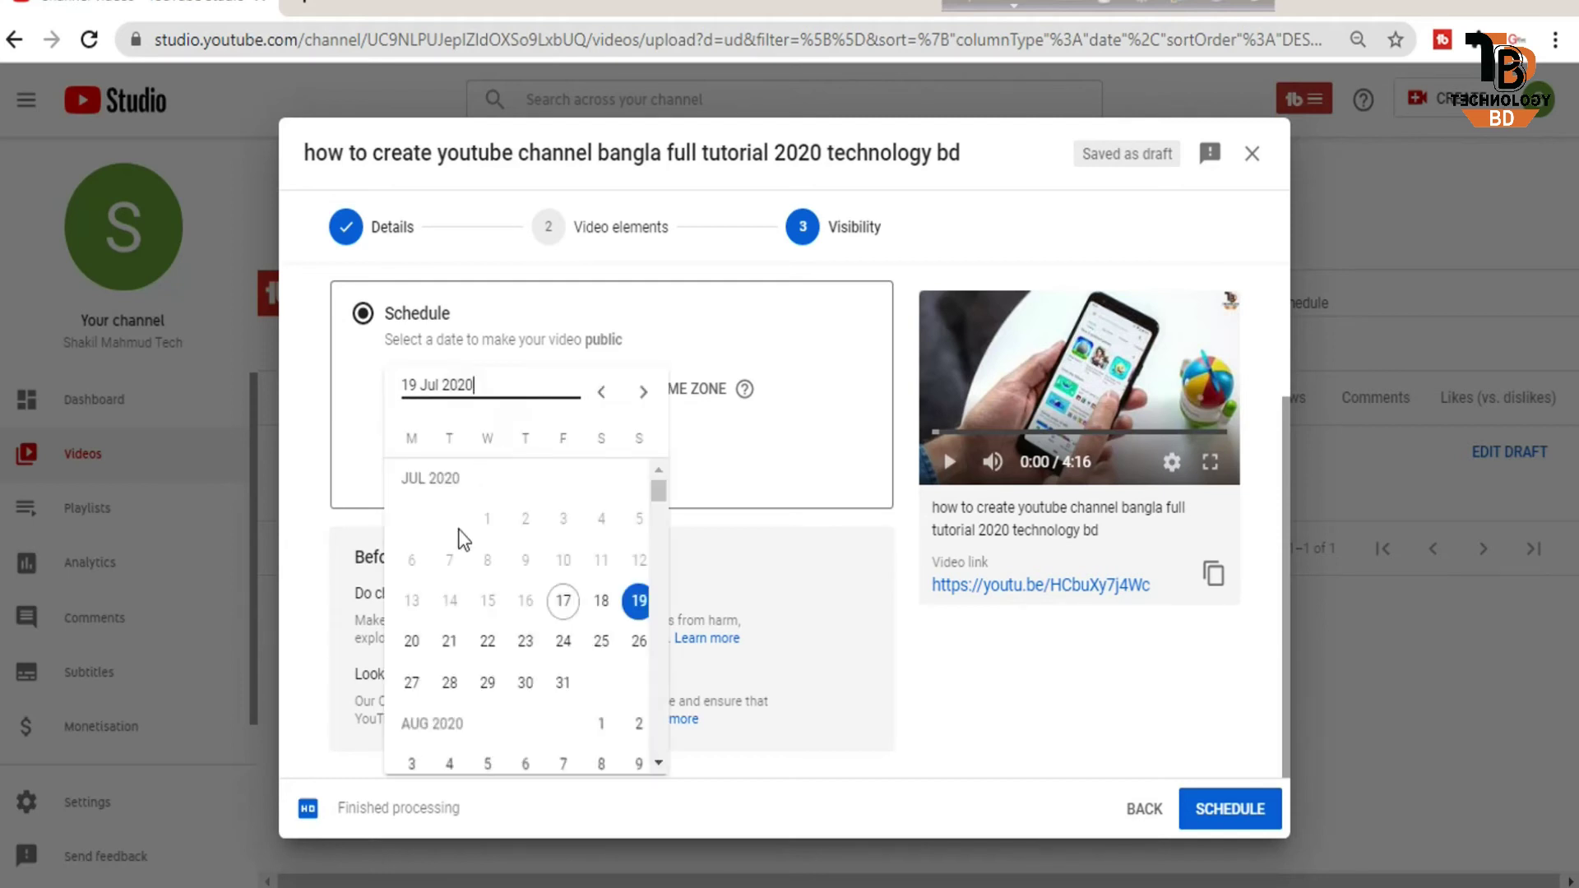
{"action": "left_click", "coordinate": [414, 640]}
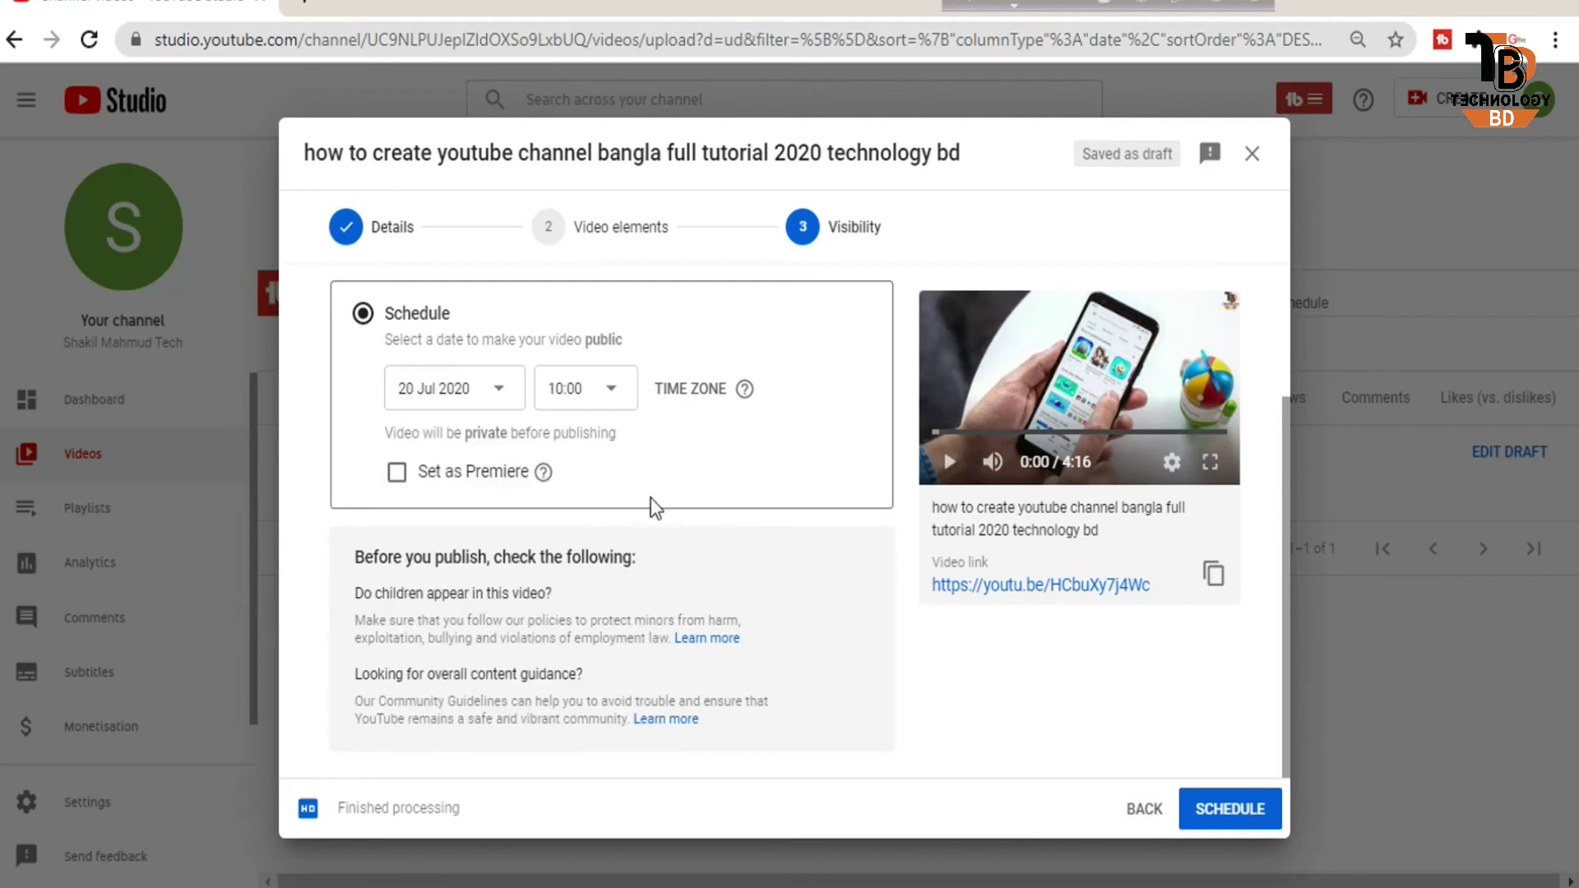
{"action": "left_click", "coordinate": [398, 474]}
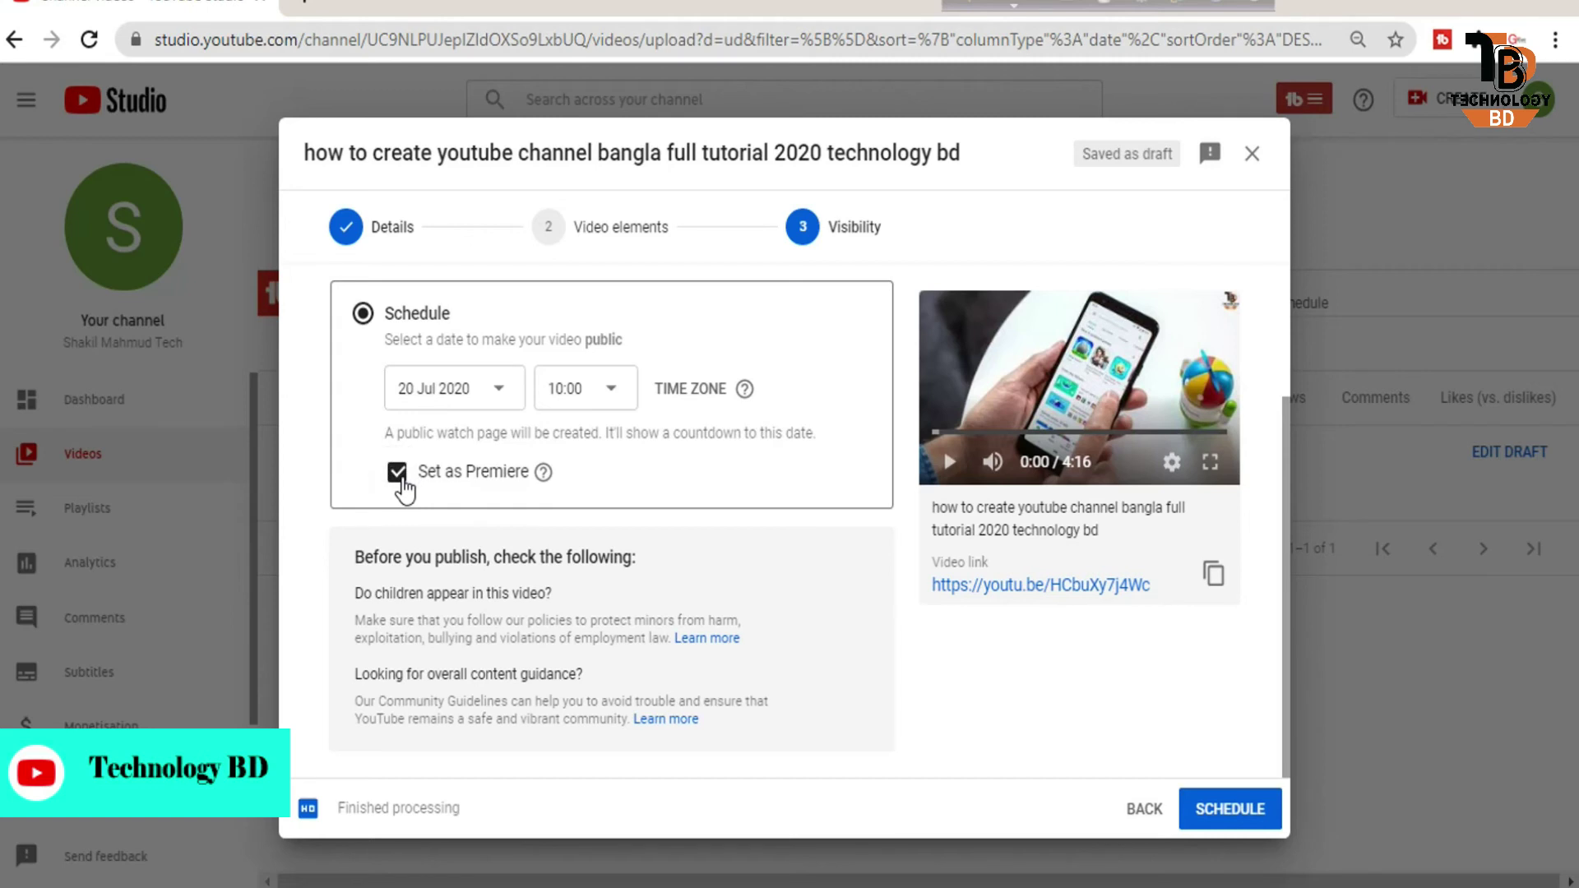